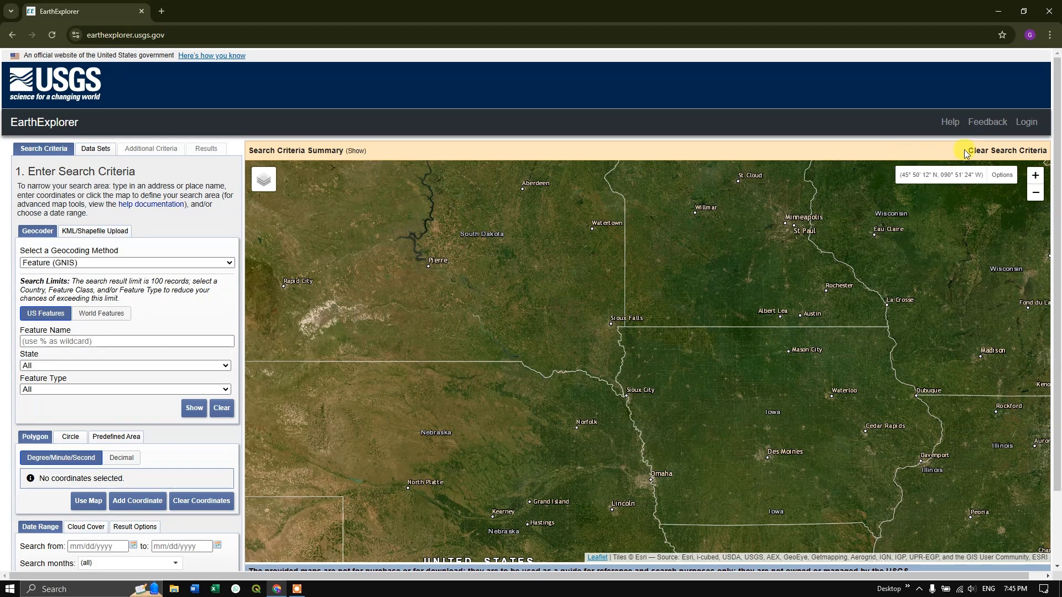
# Log in to the EarthExplorer account.
pyautogui.click(1029, 132)
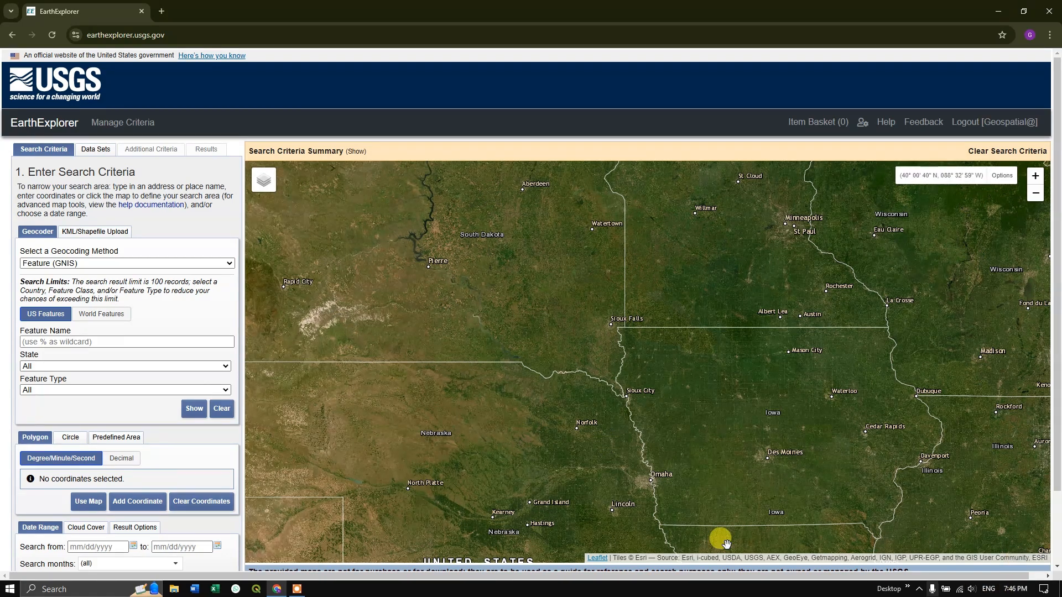
# Locate Antananarivo in central Madagascar on the map.
pyautogui.scroll(-1, 565, 338)
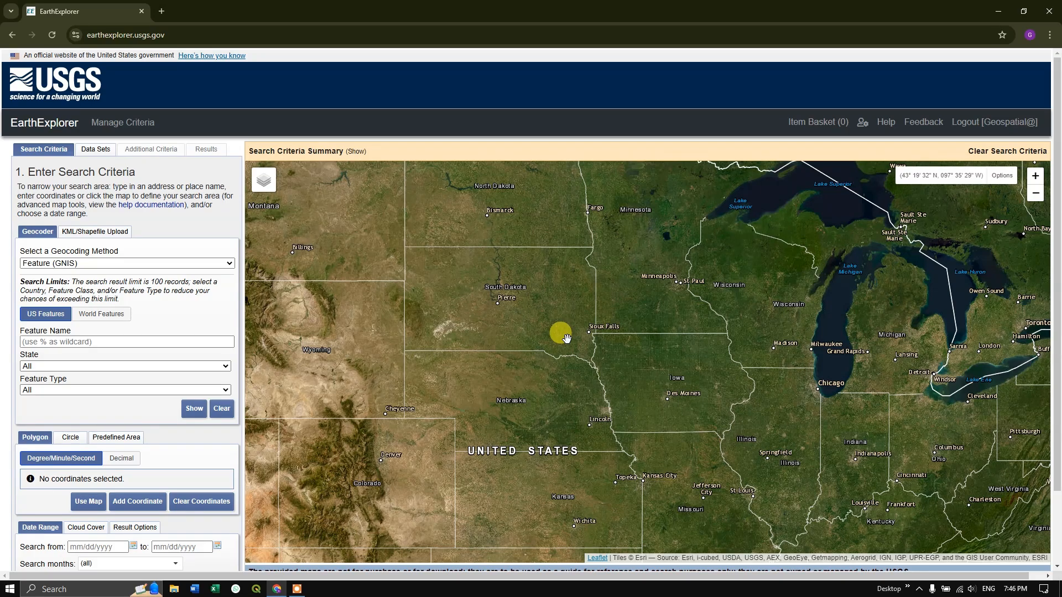
pyautogui.scroll(-1, 566, 339)
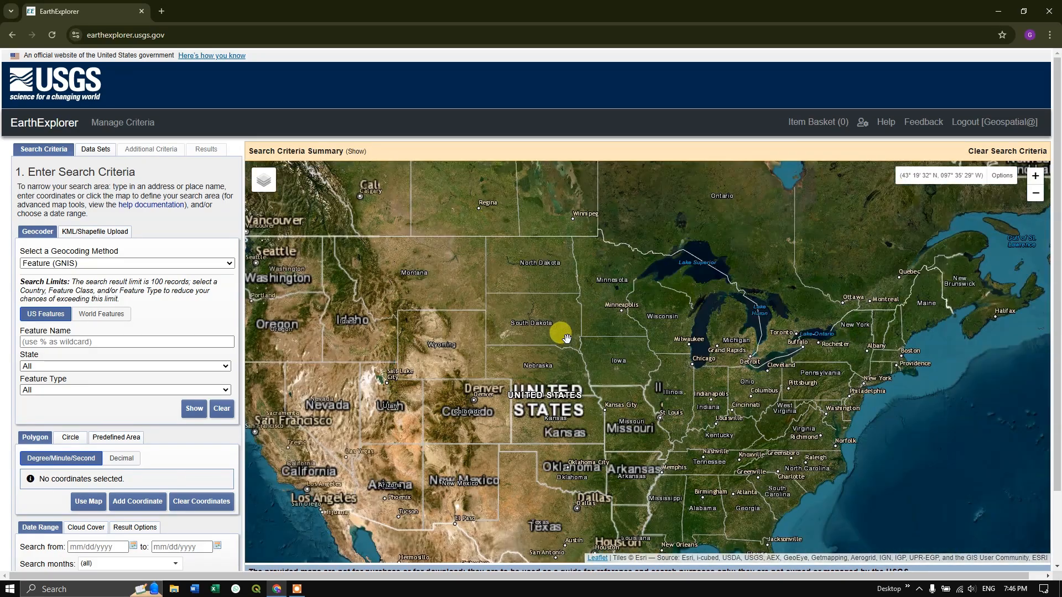
pyautogui.scroll(-1, 566, 337)
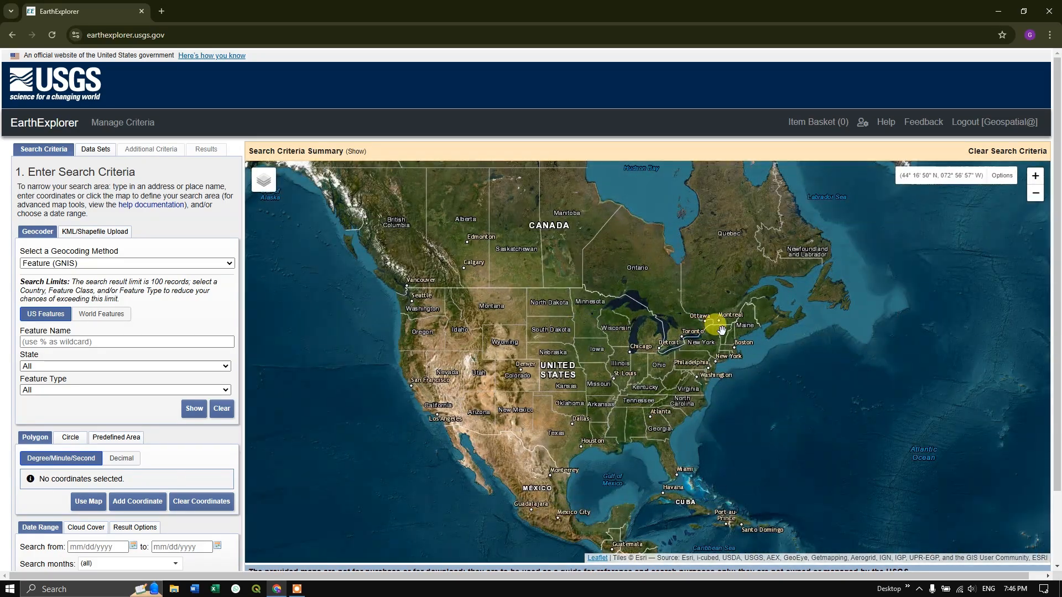
pyautogui.moveTo(722, 330); pyautogui.dragTo(554, 327)
pyautogui.moveTo(713, 334); pyautogui.dragTo(543, 336)
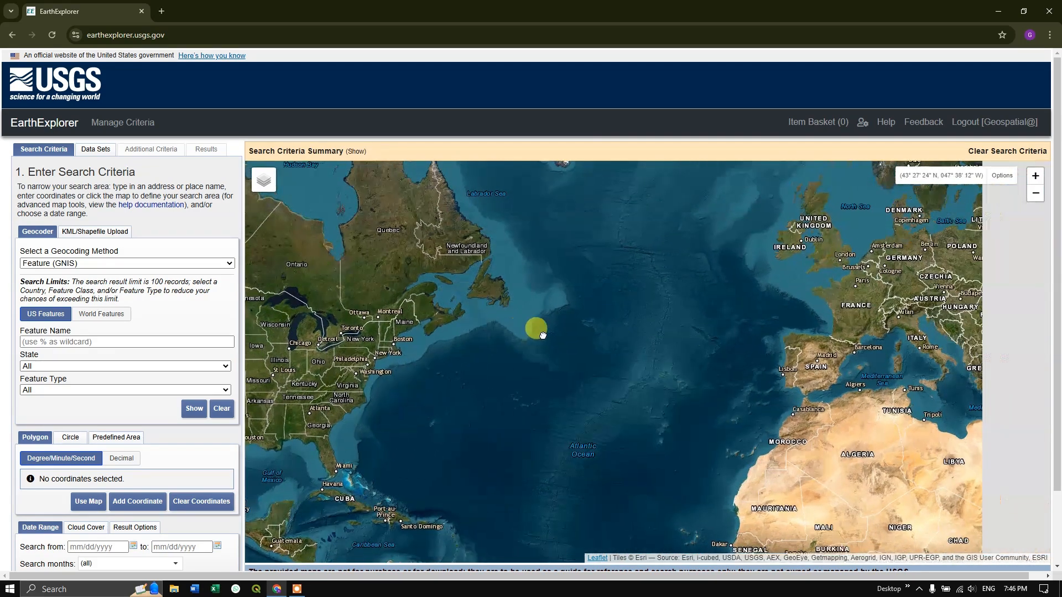
pyautogui.moveTo(749, 339); pyautogui.dragTo(489, 332)
pyautogui.moveTo(823, 353); pyautogui.dragTo(734, 332)
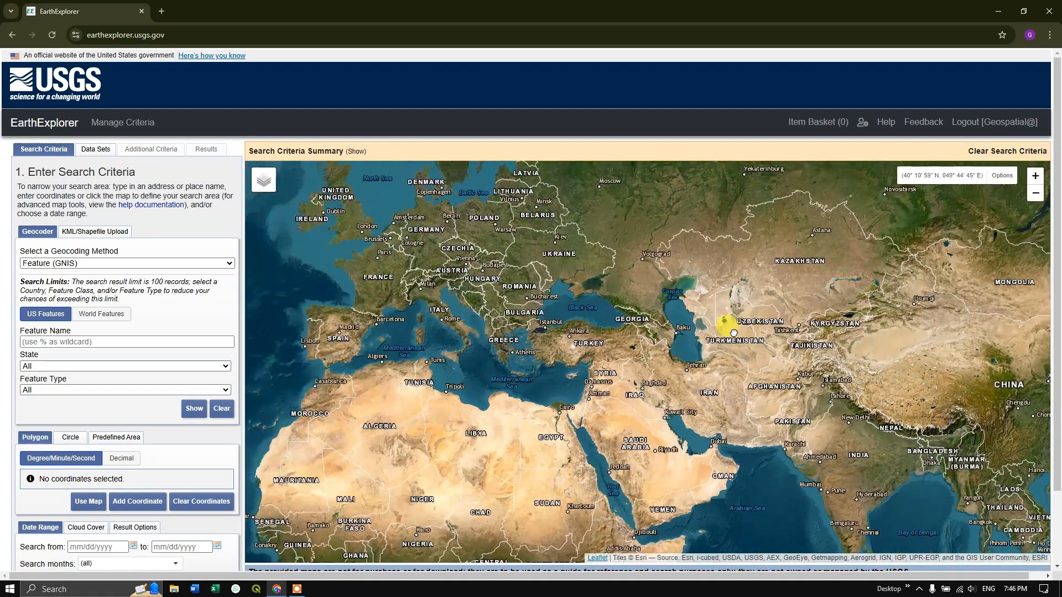
pyautogui.moveTo(587, 367); pyautogui.dragTo(612, 266)
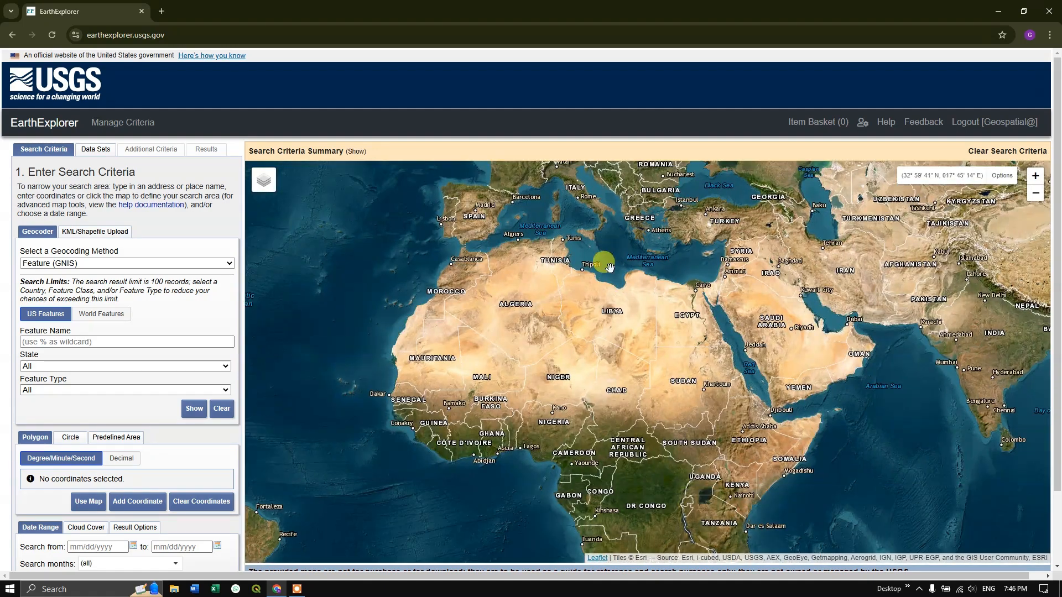
pyautogui.moveTo(654, 398); pyautogui.dragTo(587, 298)
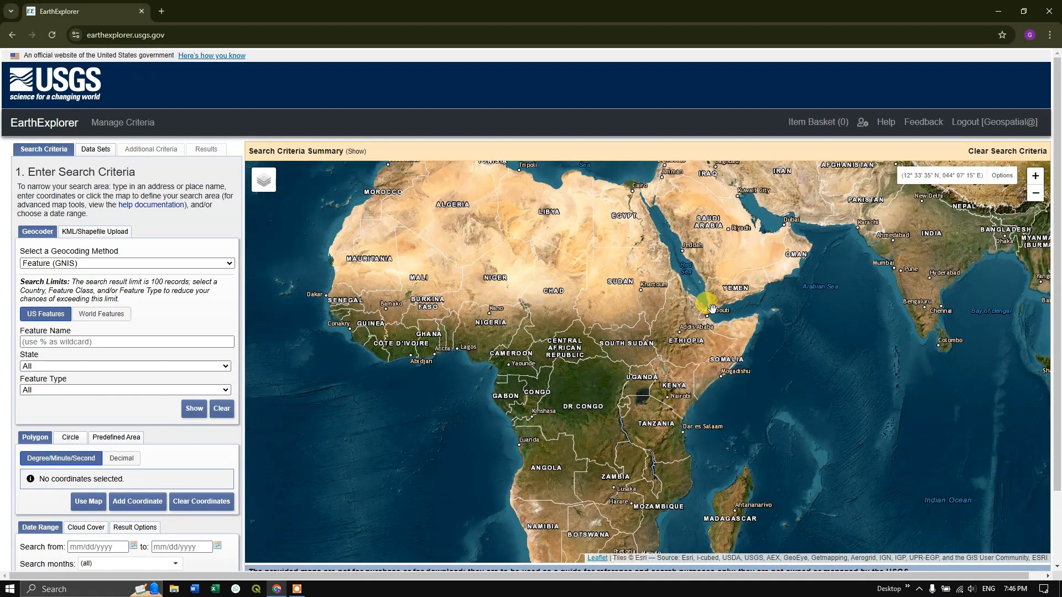
pyautogui.moveTo(662, 337); pyautogui.dragTo(665, 240)
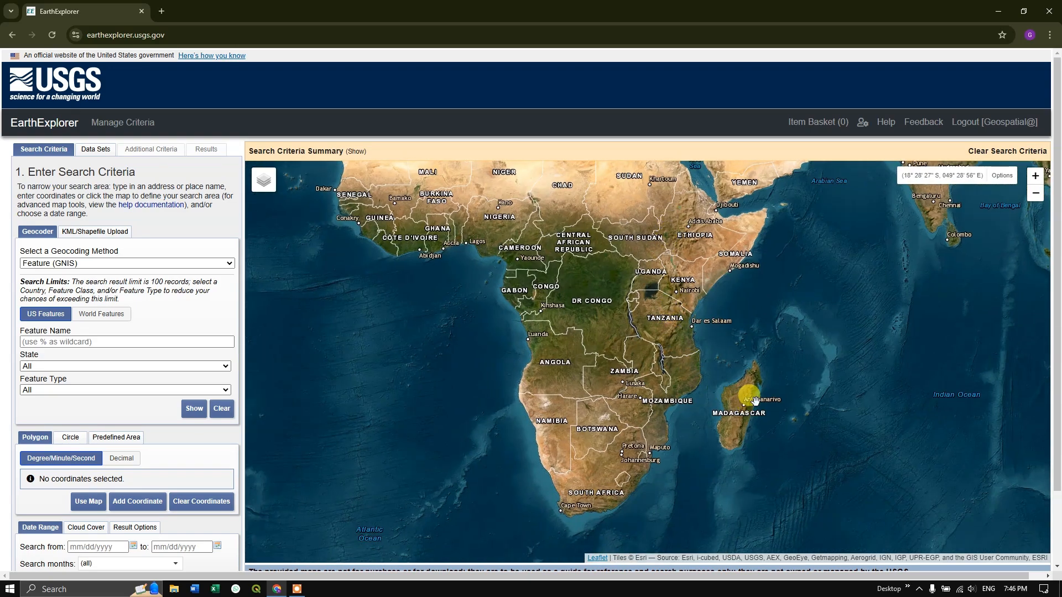
pyautogui.scroll(3, 762, 405)
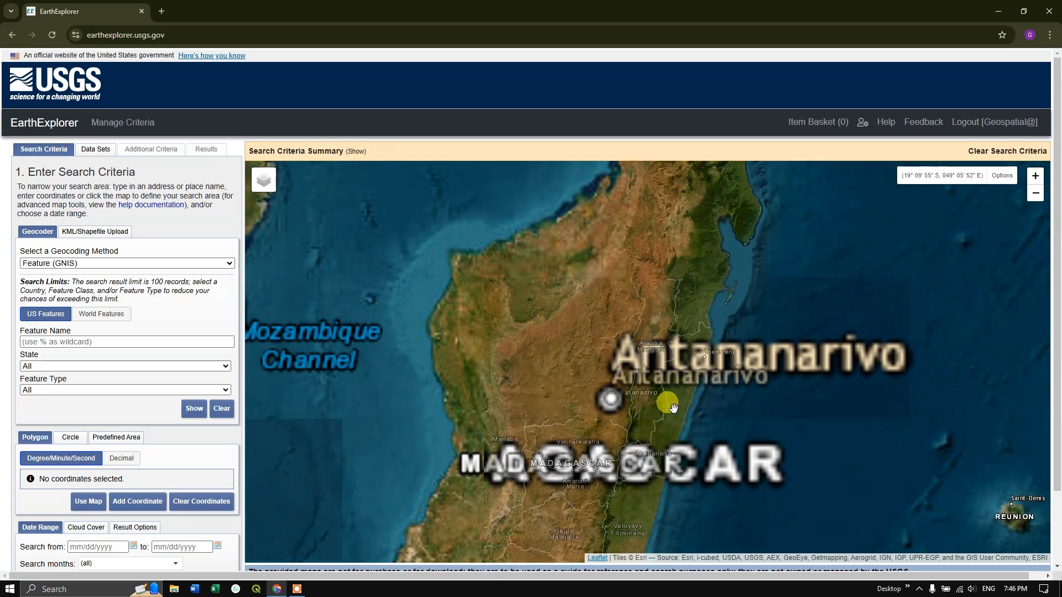
pyautogui.scroll(1, 622, 416)
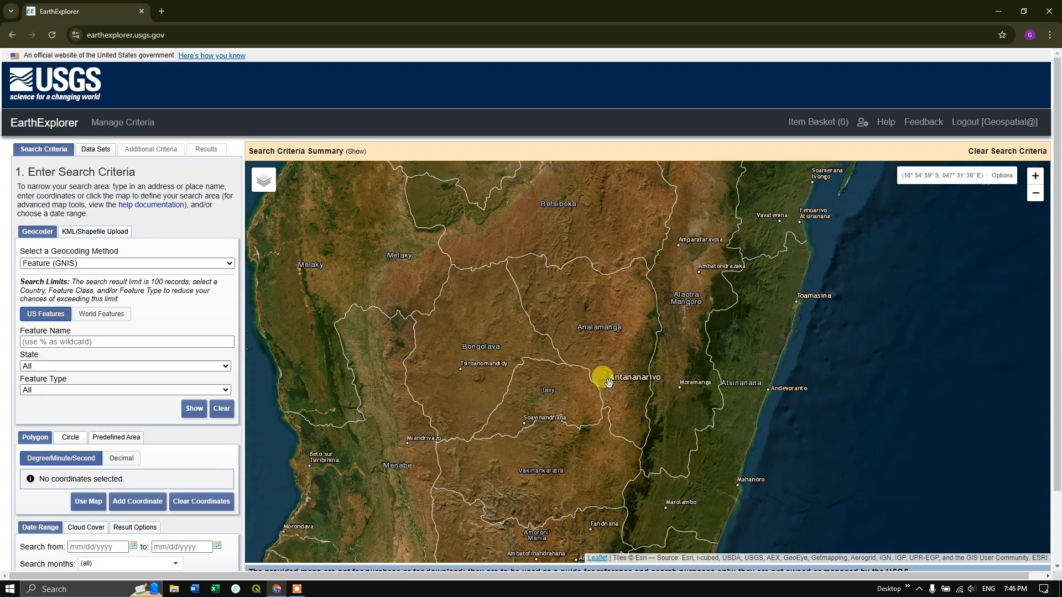
# Outline a five-point search polygon around Antananarivo, from about 18°39' to 19°23' S and 47°09' to 48°05' E.
pyautogui.click(609, 382)
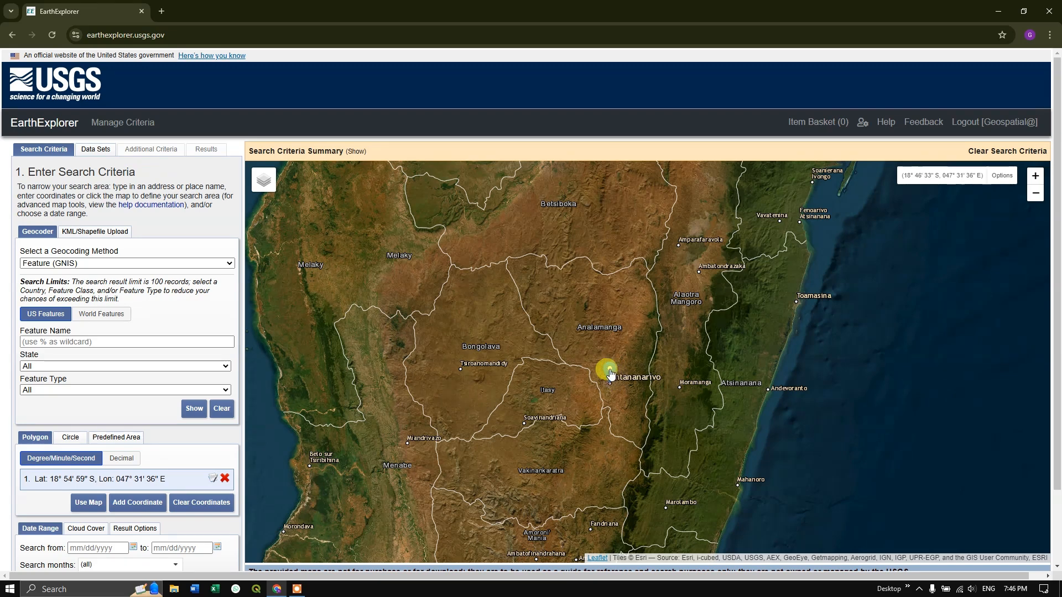
pyautogui.moveTo(611, 375); pyautogui.dragTo(590, 349)
pyautogui.click(661, 355)
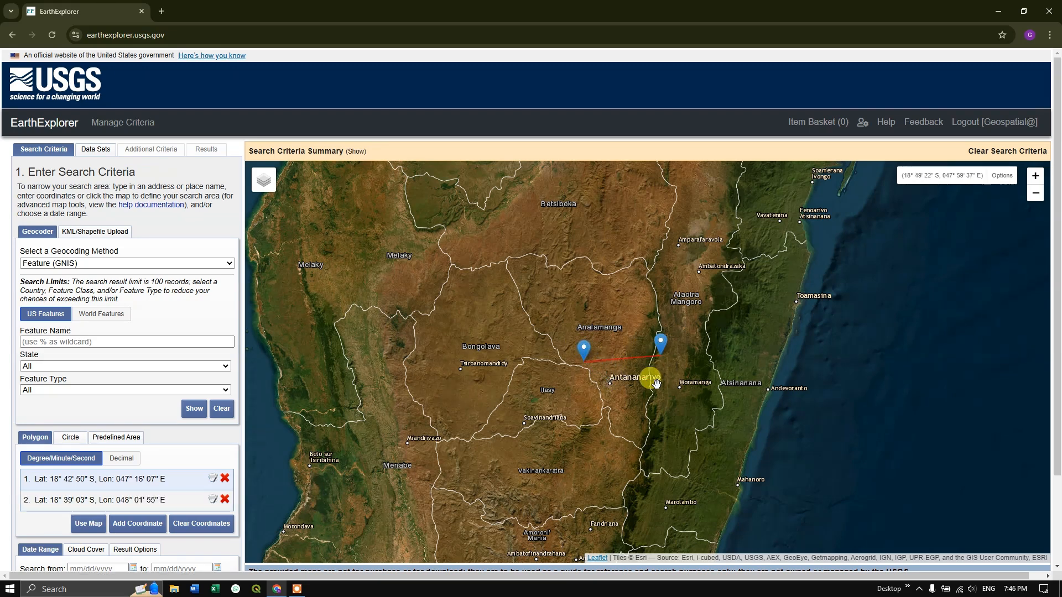
pyautogui.click(664, 425)
pyautogui.click(600, 432)
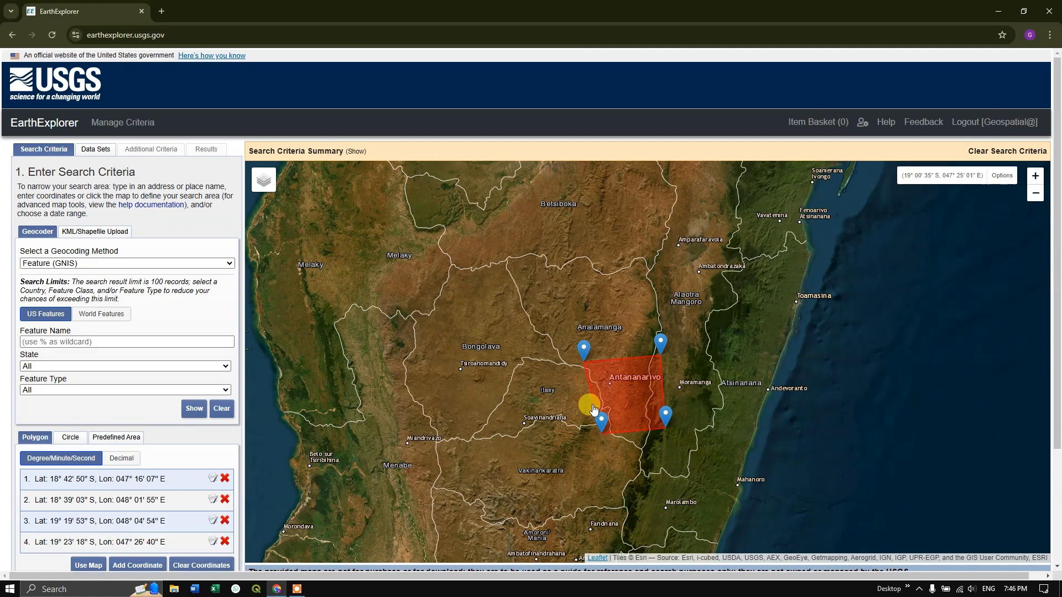
pyautogui.click(572, 404)
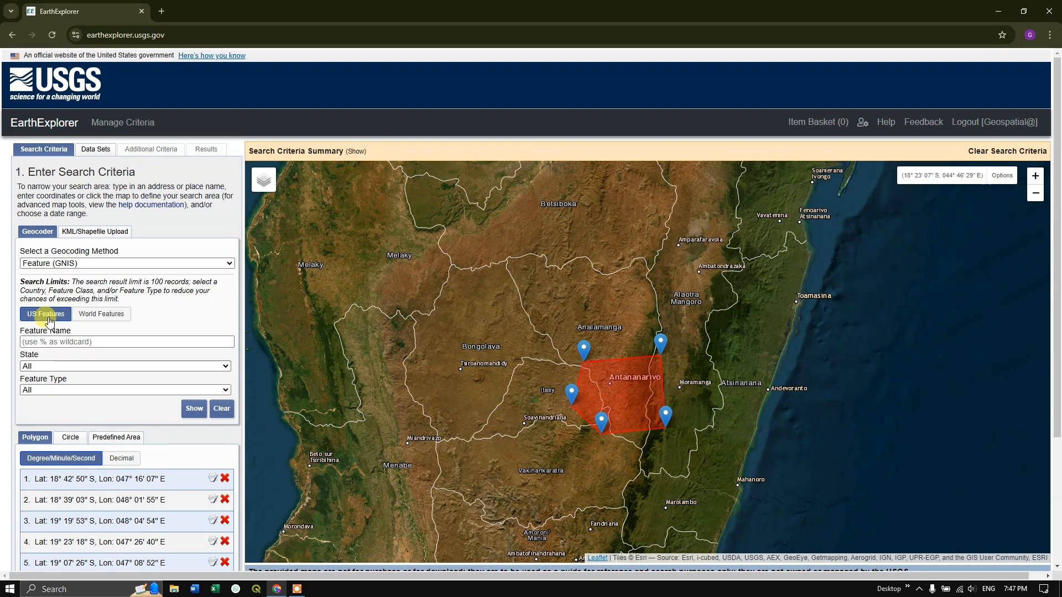
# Search the world features for Antananarivo and use the first populated place in the results as the search coordinate.
pyautogui.click(49, 343)
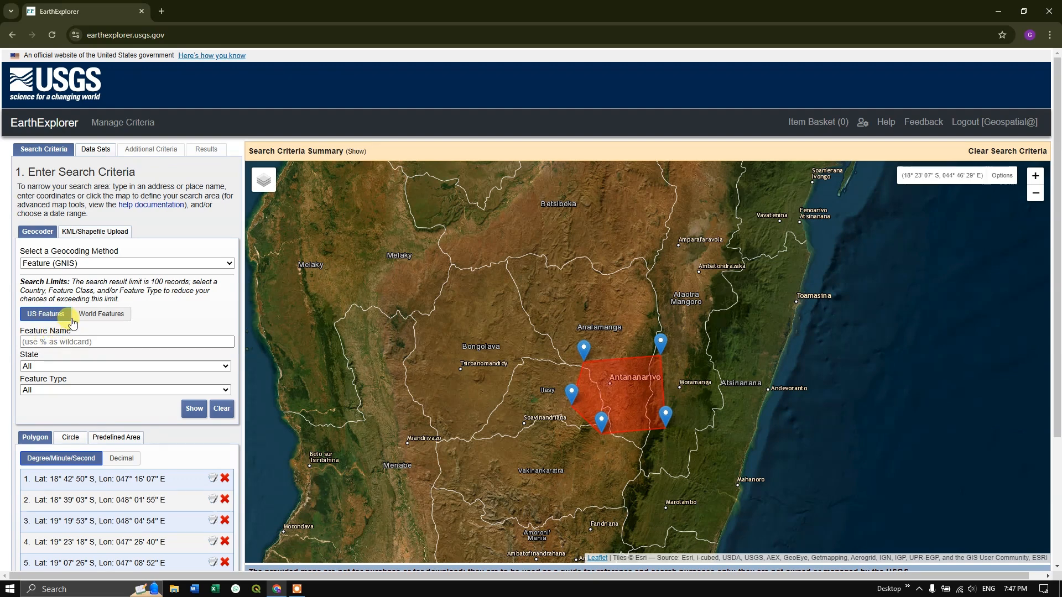
pyautogui.click(100, 318)
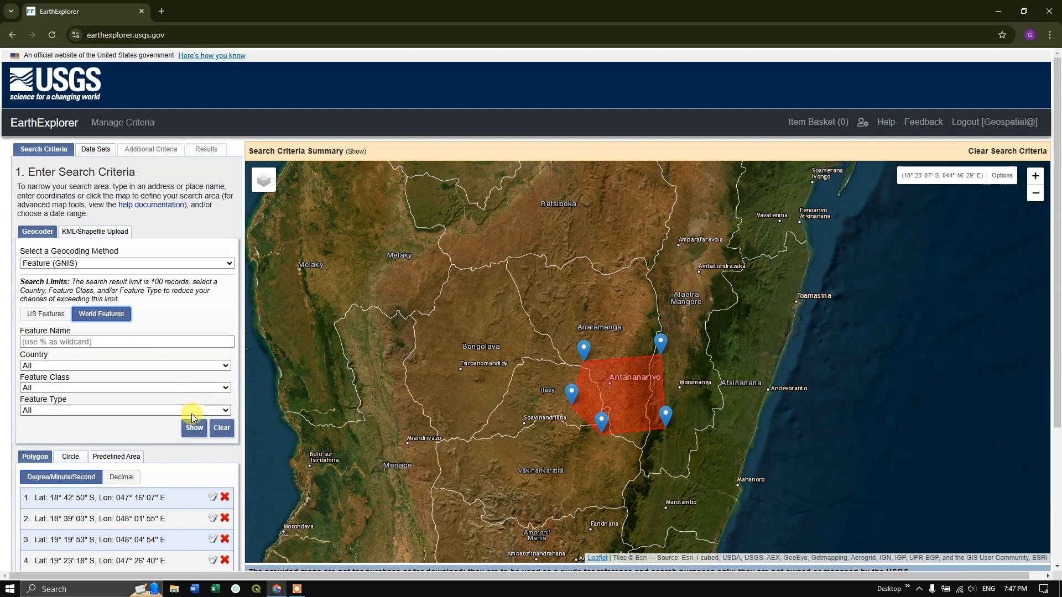
pyautogui.click(32, 343)
pyautogui.write('Antananarivo')
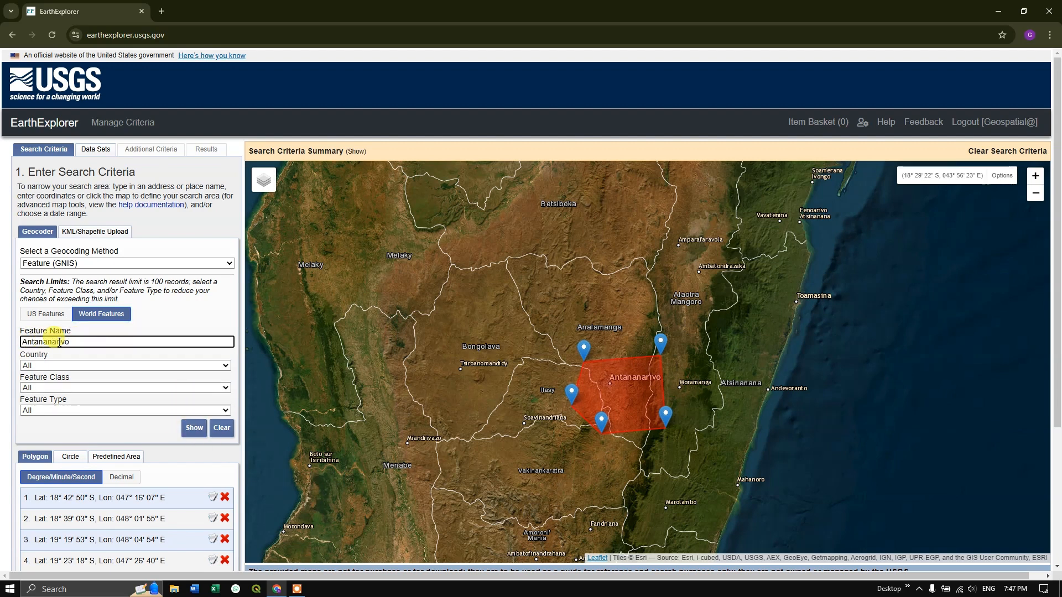
pyautogui.click(194, 429)
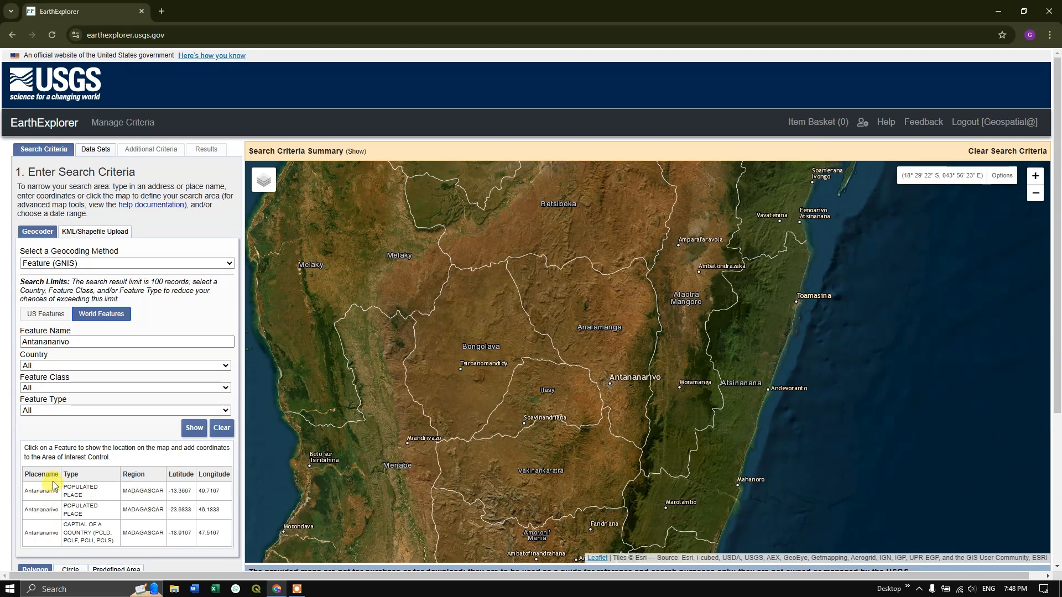
pyautogui.click(47, 497)
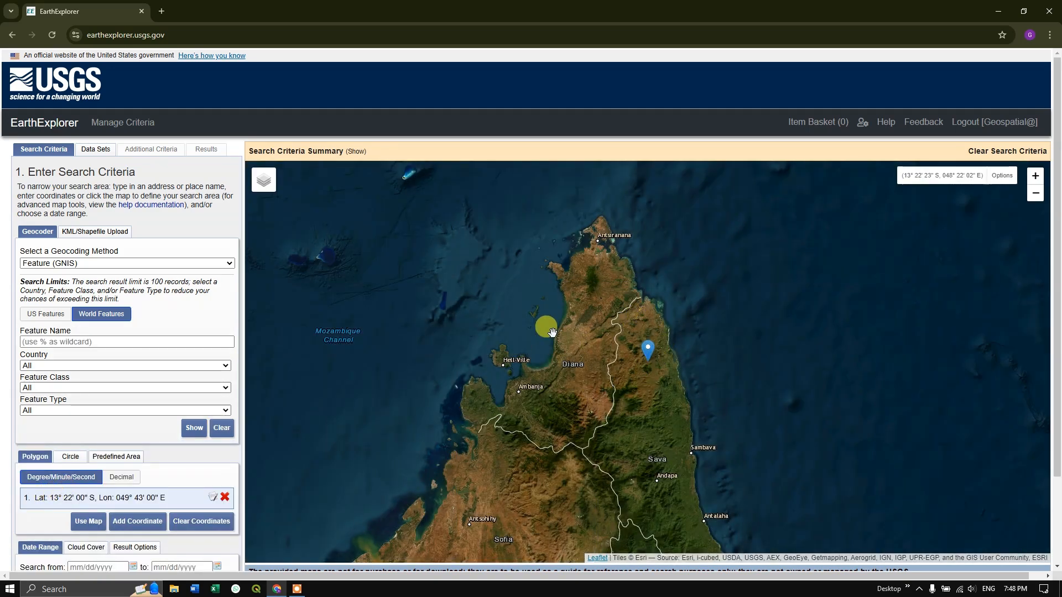
# Check where the geocoded marker lies relative to Antananarivo and remove its coordinate from the search area.
pyautogui.scroll(-1, 581, 348)
pyautogui.scroll(-3, 581, 351)
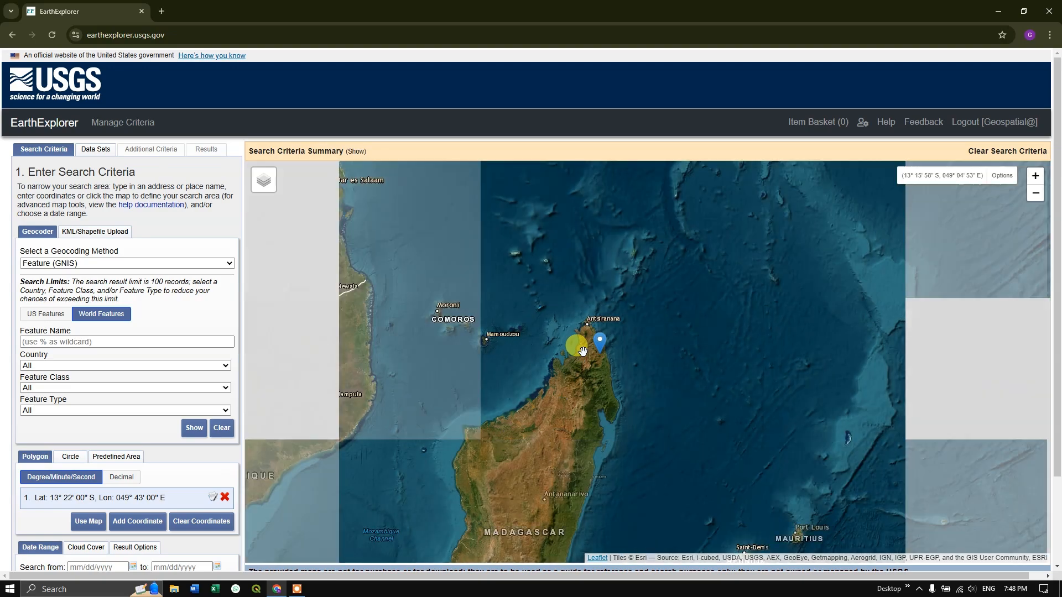
pyautogui.scroll(-1, 691, 351)
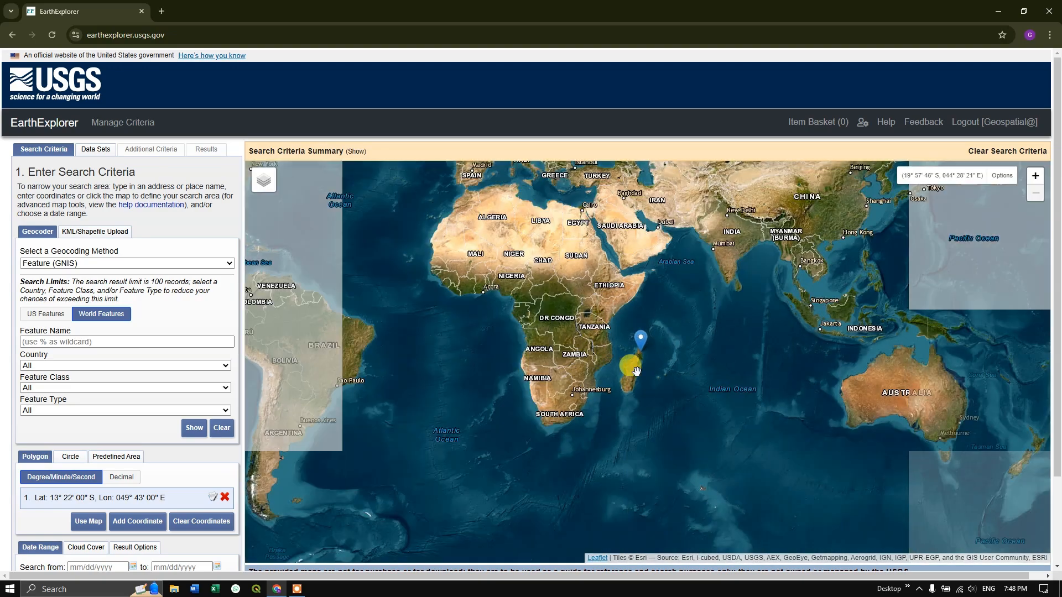
pyautogui.scroll(1, 637, 370)
pyautogui.scroll(1, 637, 370)
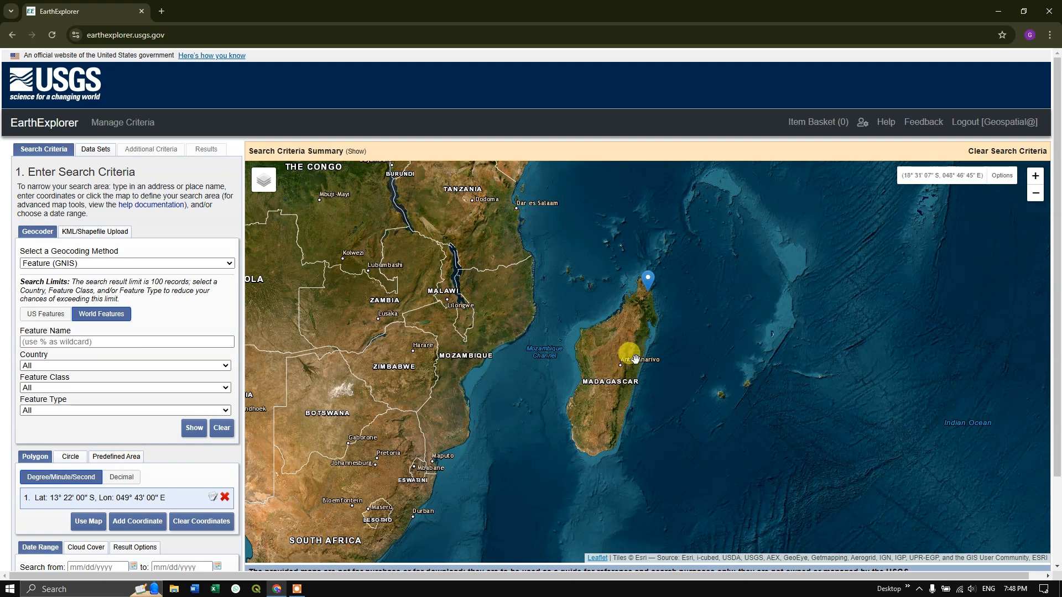
pyautogui.scroll(2, 630, 358)
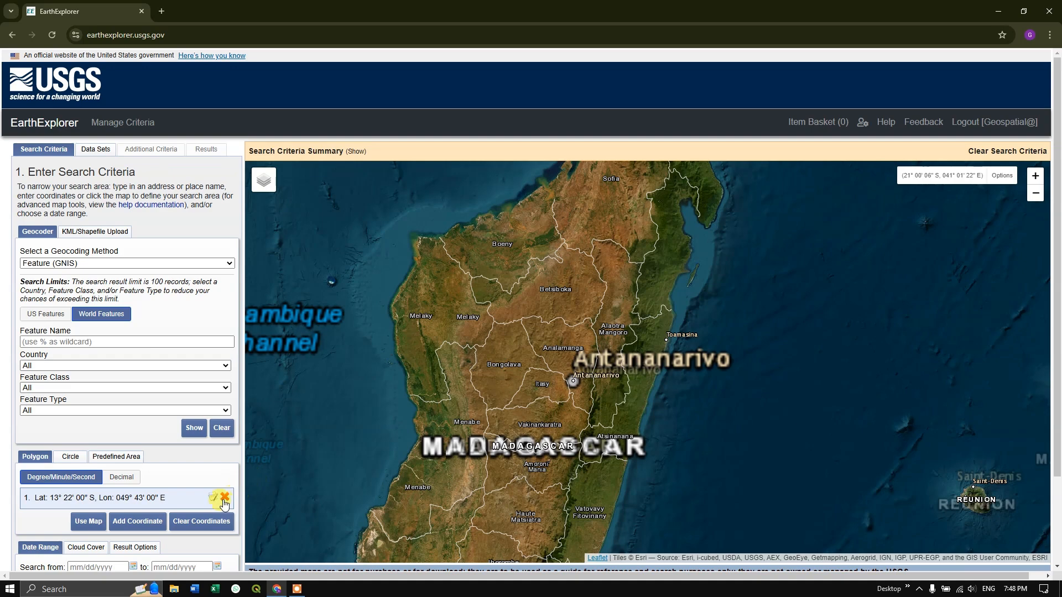
pyautogui.click(224, 497)
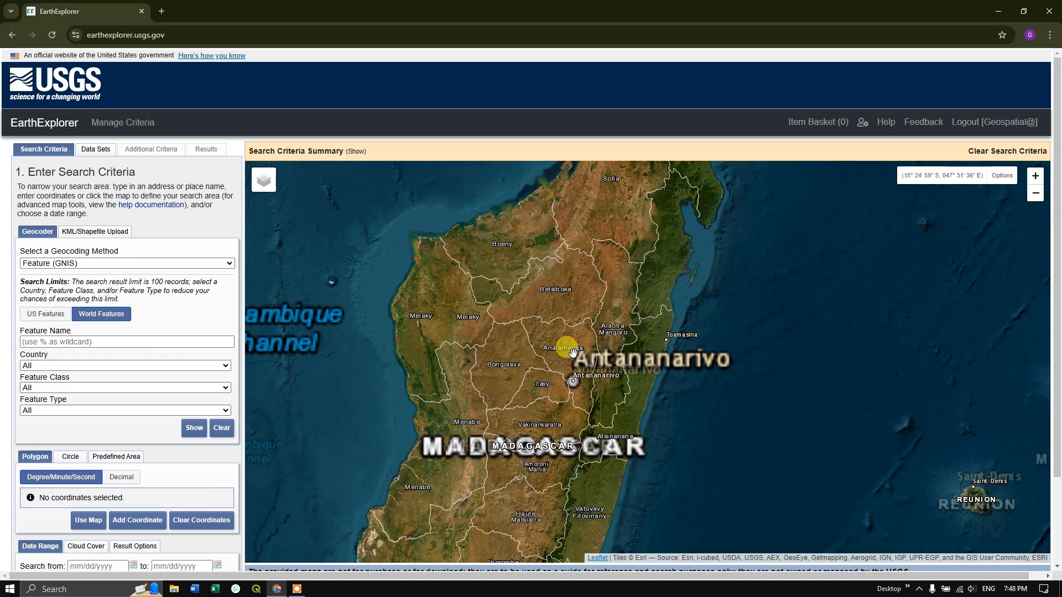
# Outline an eight-point search polygon around Antananarivo, from about 18°23' to 19°16' S and 47°07' to 48°06' E.
pyautogui.scroll(2, 575, 379)
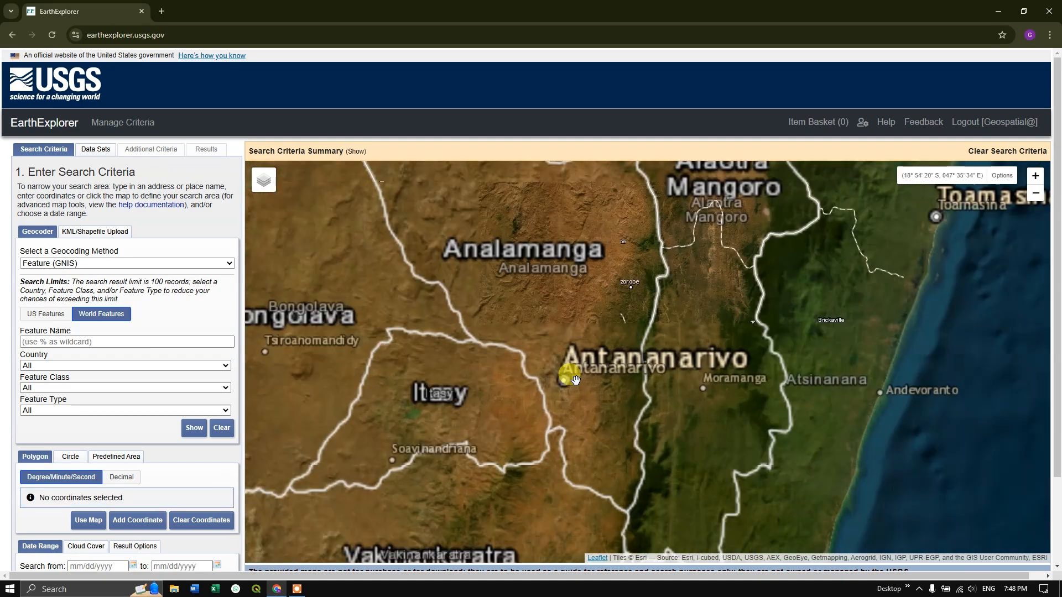
pyautogui.scroll(1, 525, 321)
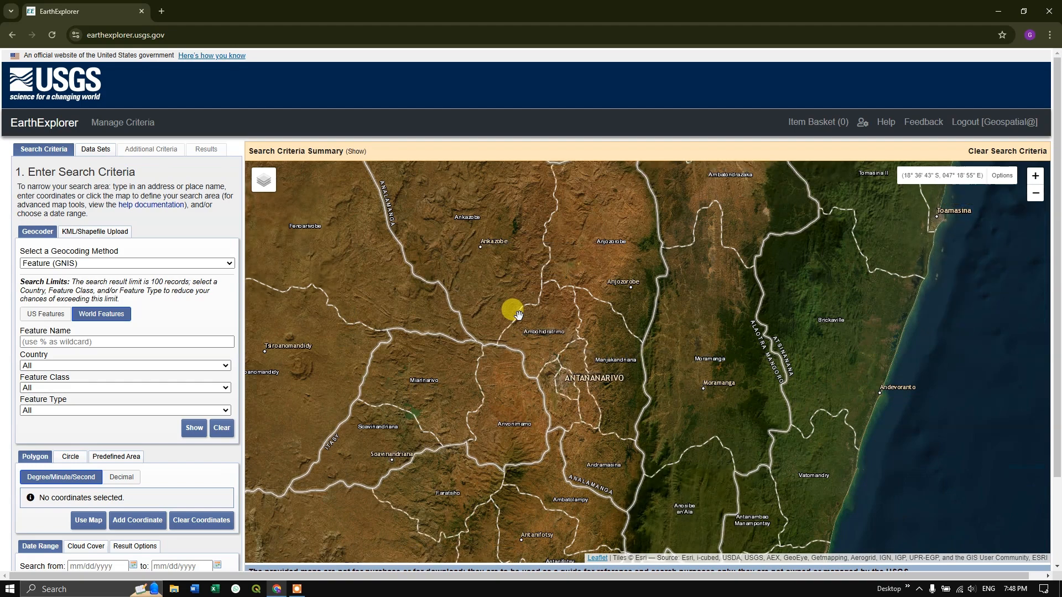
pyautogui.click(493, 270)
pyautogui.click(621, 267)
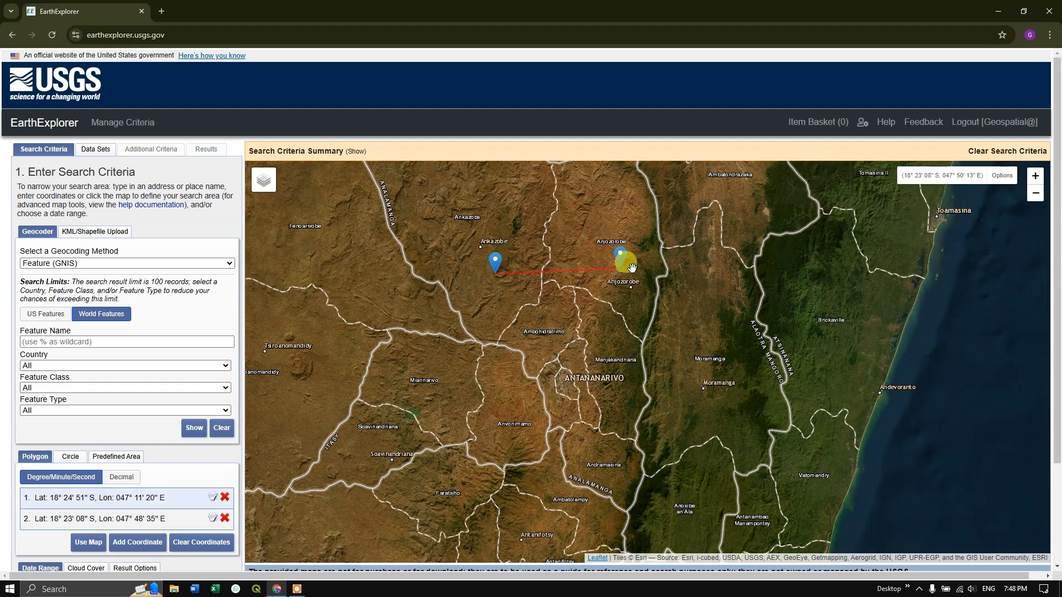
pyautogui.click(669, 287)
pyautogui.click(676, 369)
pyautogui.click(661, 434)
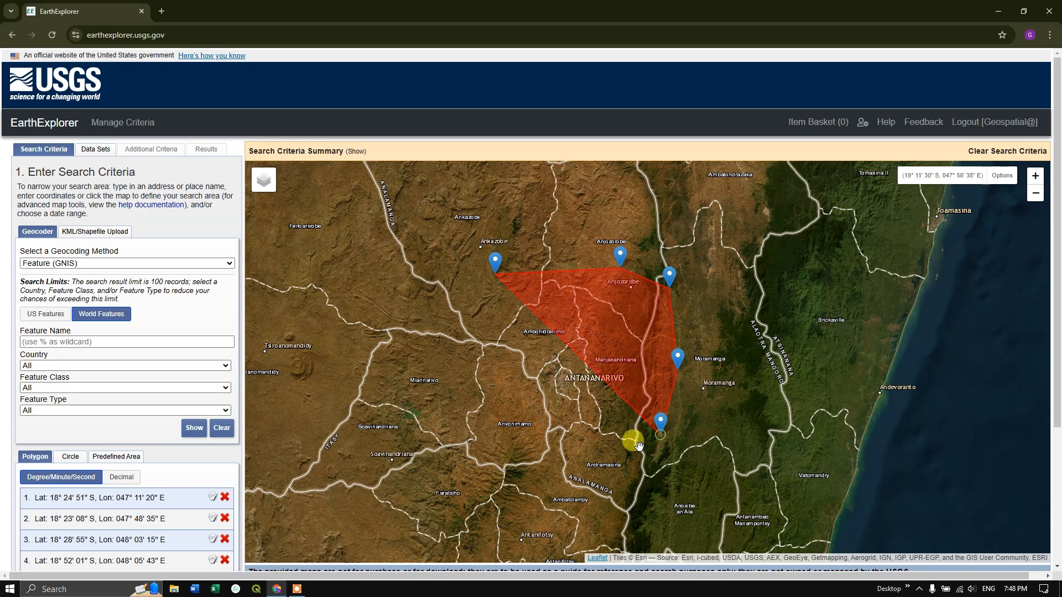
pyautogui.click(582, 456)
pyautogui.click(492, 423)
pyautogui.click(480, 335)
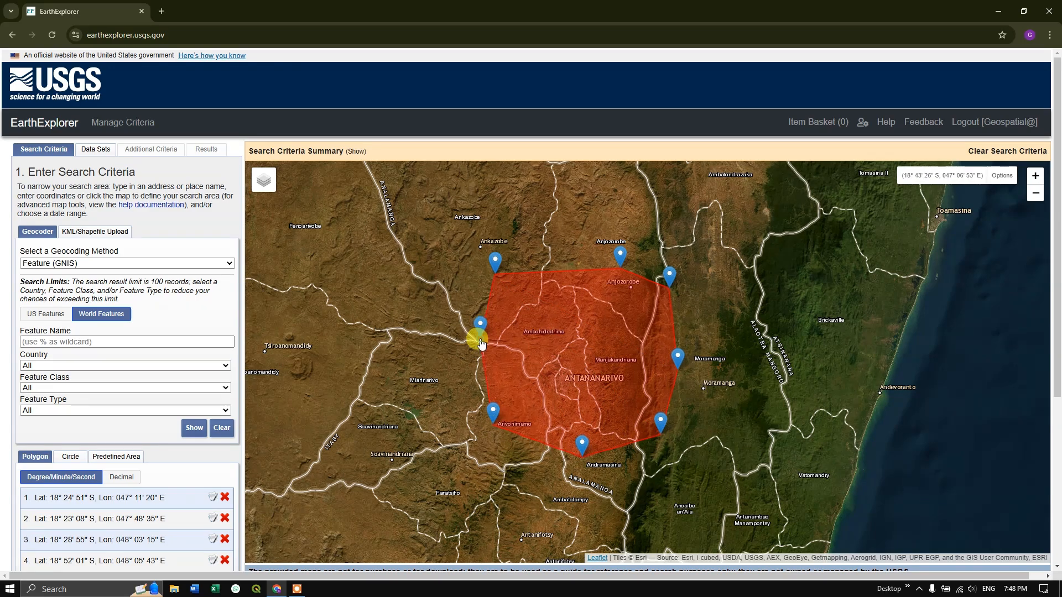
# Set the search date range from 01/01/2019 to 11/25/2024.
pyautogui.scroll(-3, 682, 357)
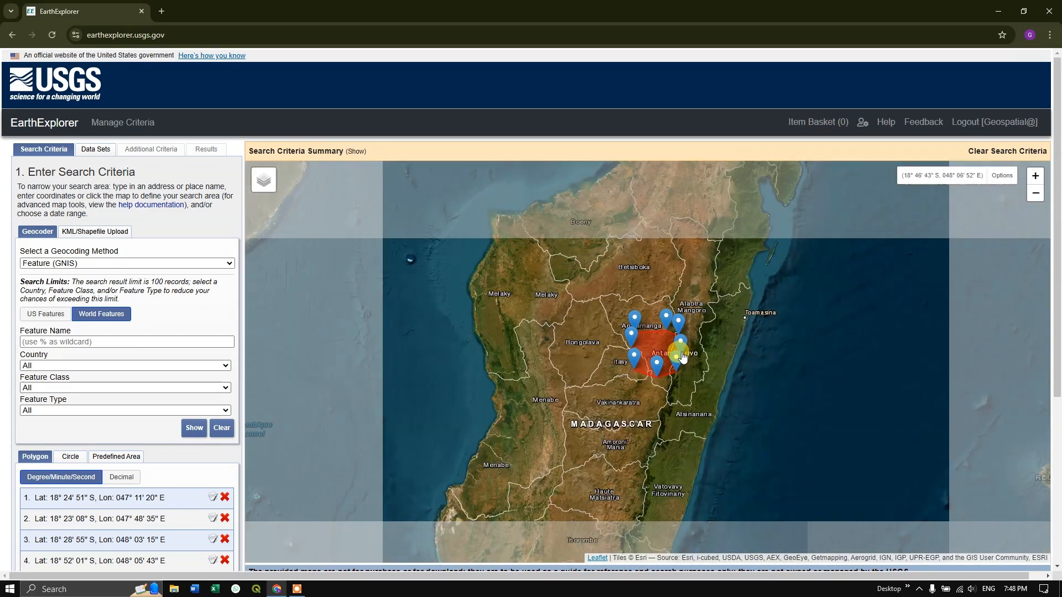
pyautogui.scroll(-3, 125, 446)
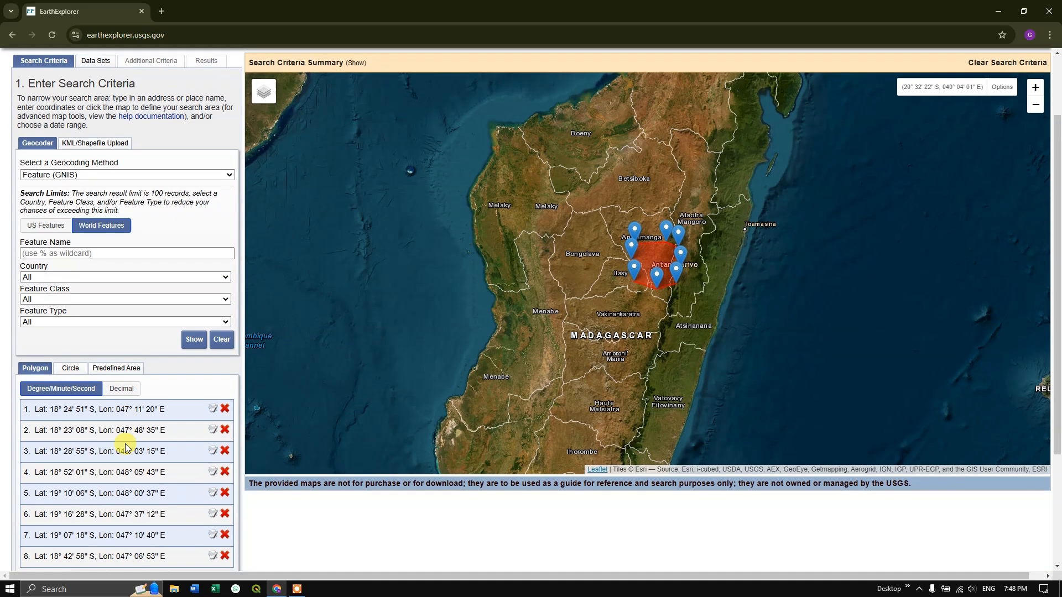
pyautogui.scroll(-1, 159, 394)
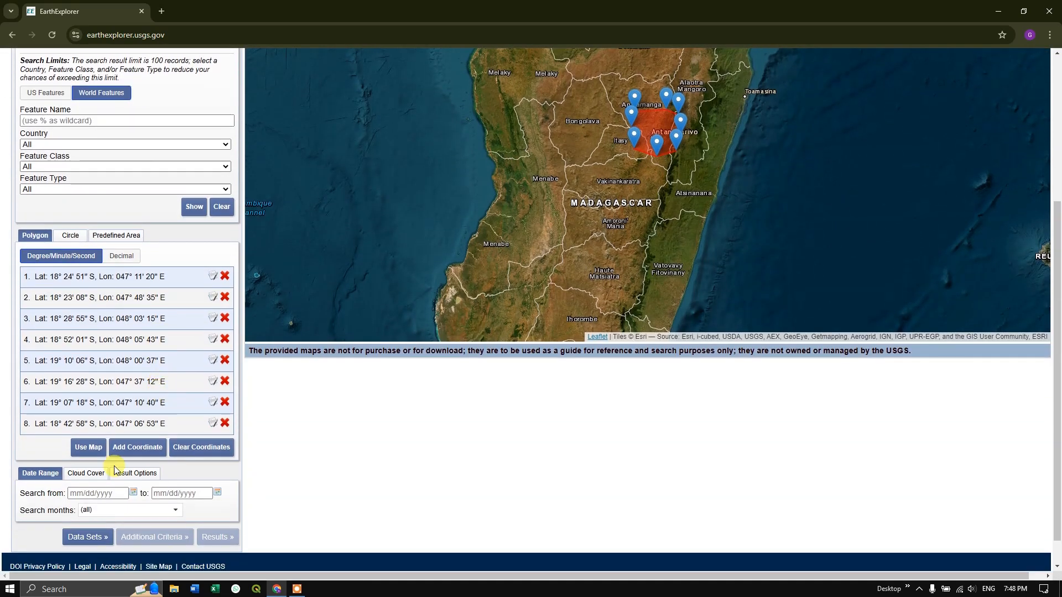
pyautogui.click(133, 493)
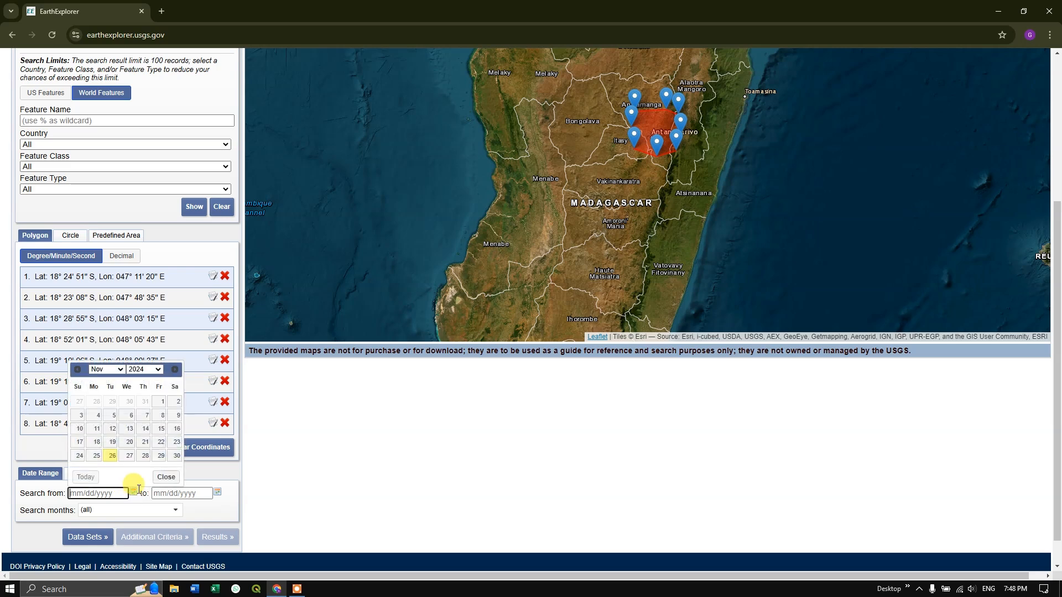
pyautogui.click(141, 370)
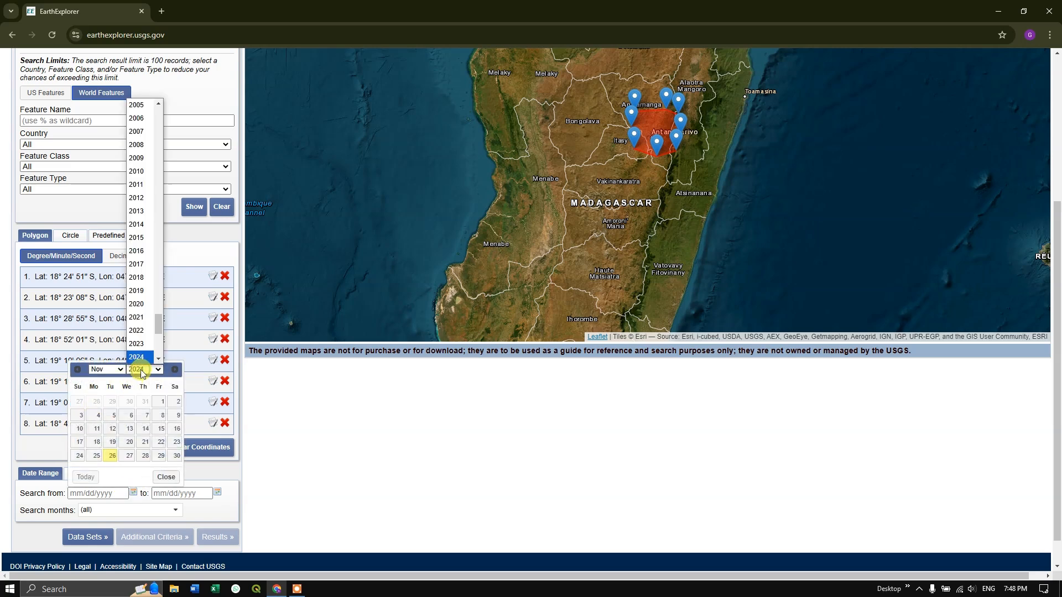
pyautogui.click(149, 297)
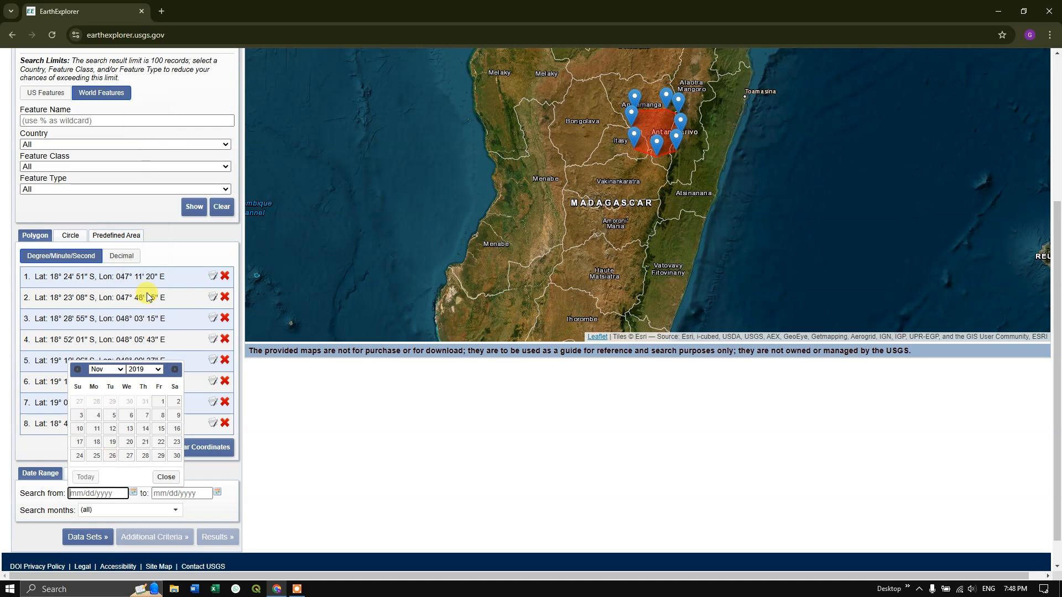
pyautogui.click(117, 369)
pyautogui.click(105, 378)
pyautogui.click(113, 404)
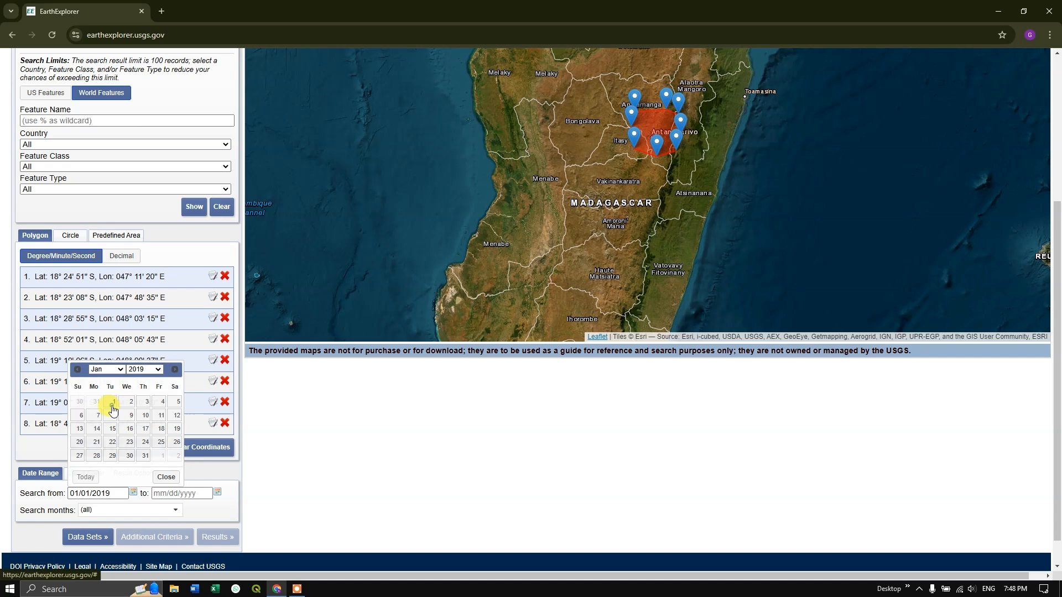
pyautogui.click(217, 492)
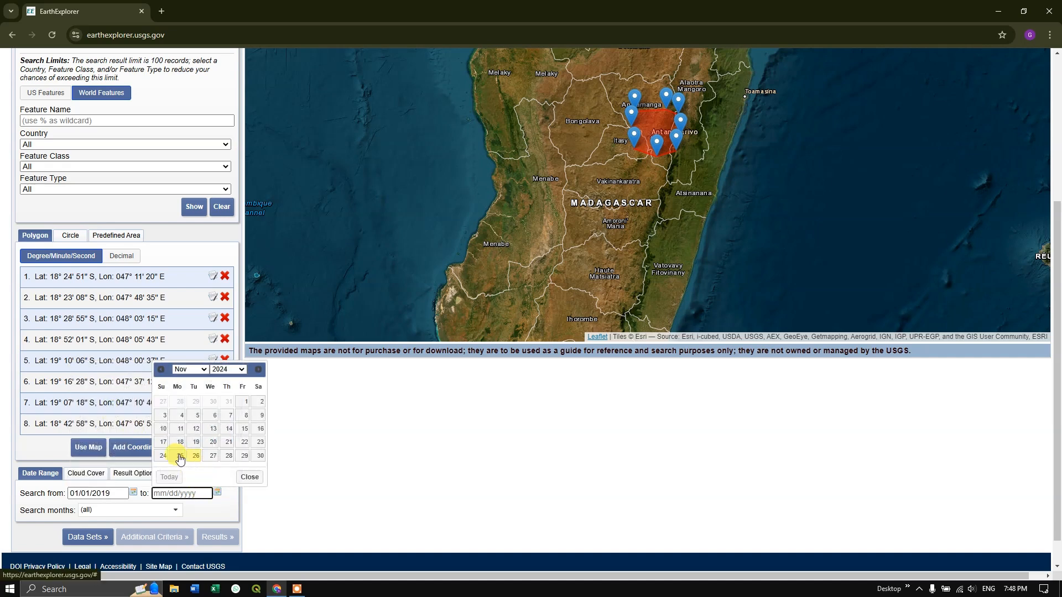
pyautogui.click(180, 456)
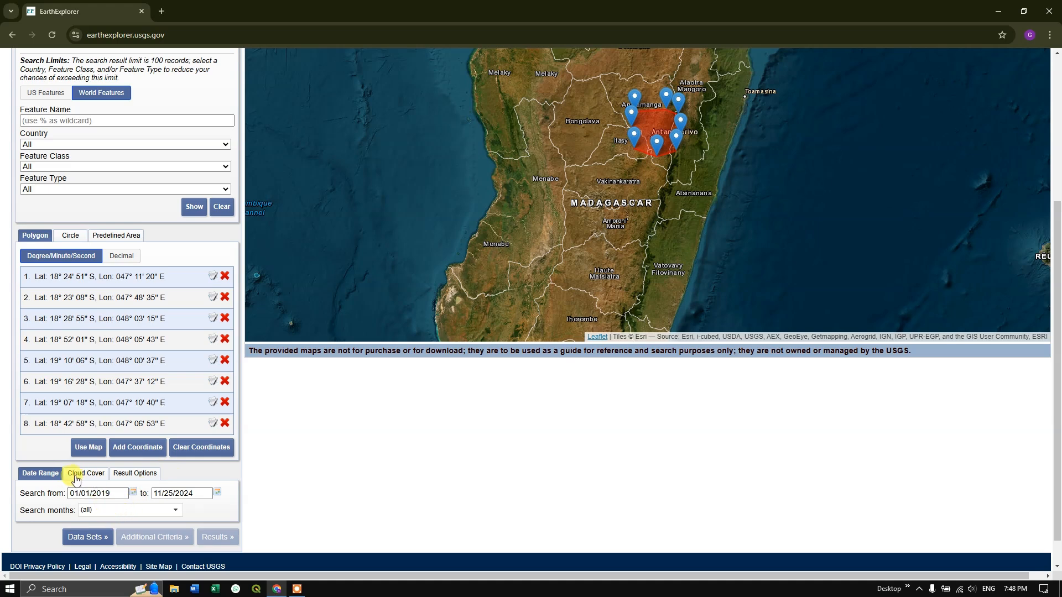
# Review the selectable search months and limit the cloud cover range to 0% - 2%.
pyautogui.click(107, 512)
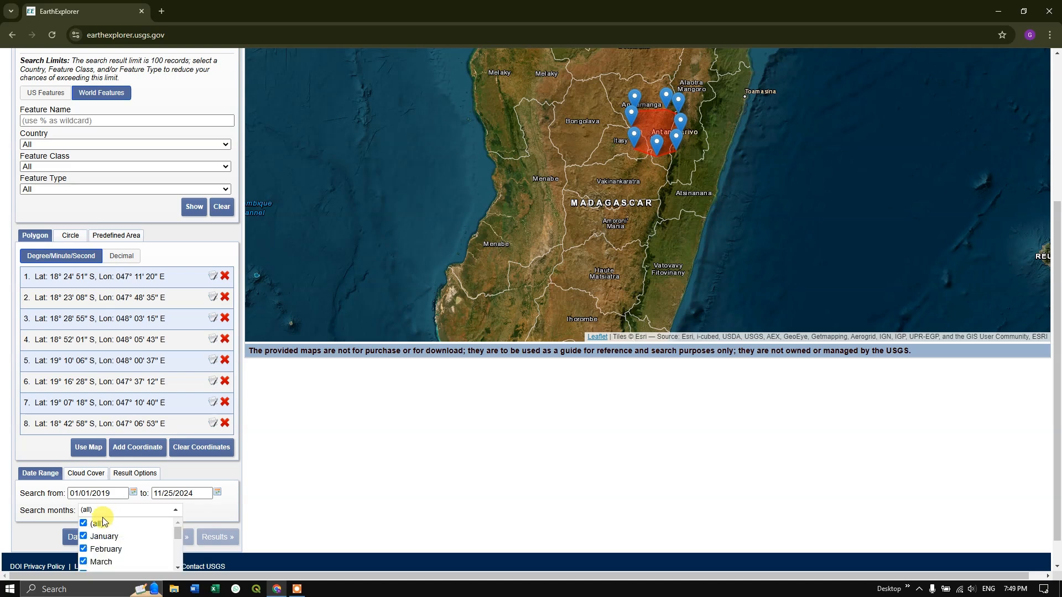
pyautogui.scroll(-1, 111, 536)
pyautogui.scroll(-2, 112, 536)
pyautogui.scroll(-1, 201, 487)
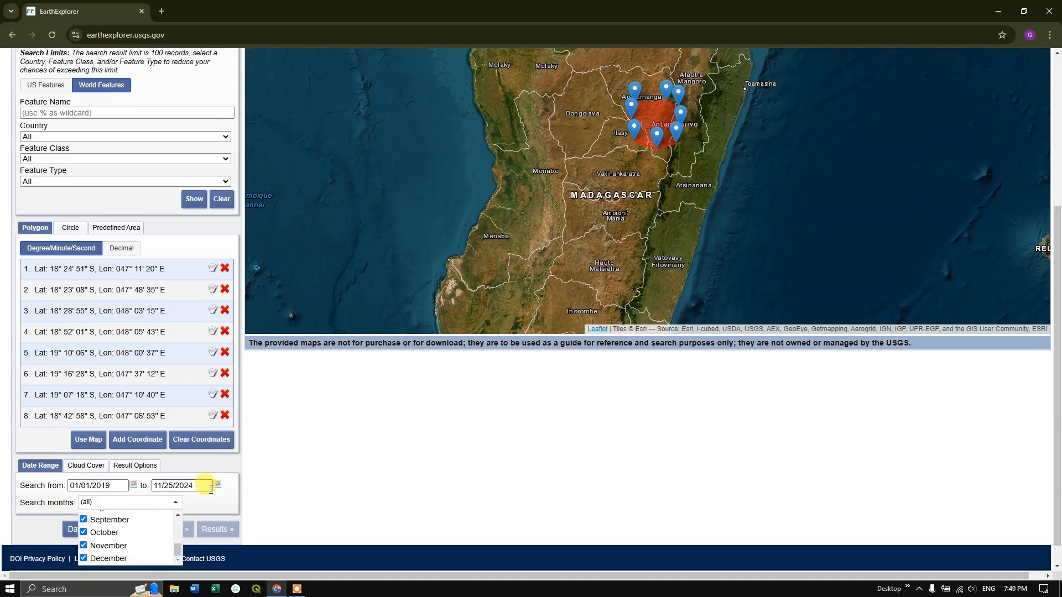
pyautogui.scroll(3, 139, 508)
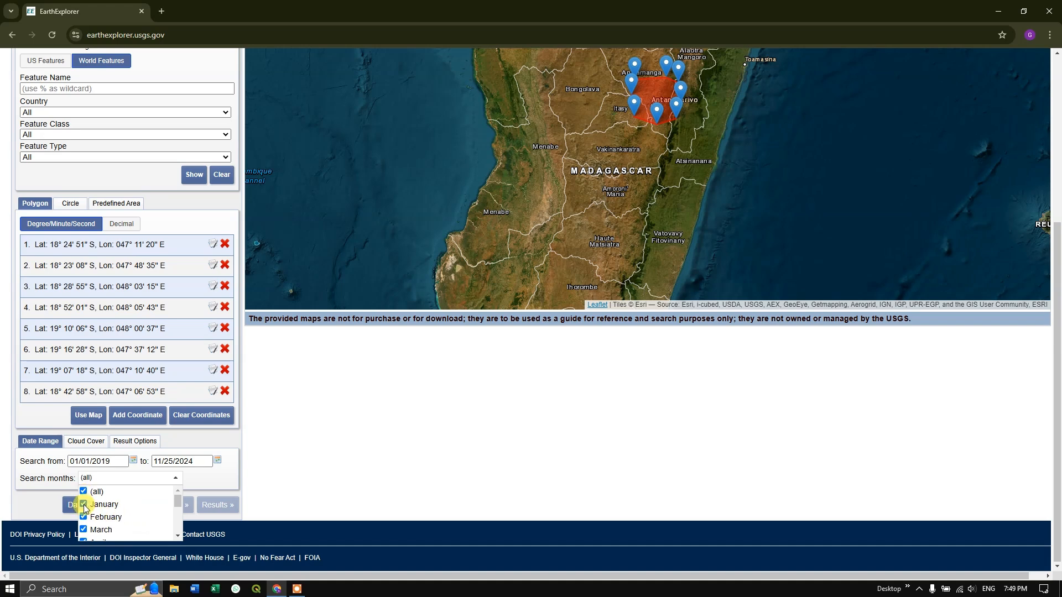
pyautogui.scroll(-5, 94, 507)
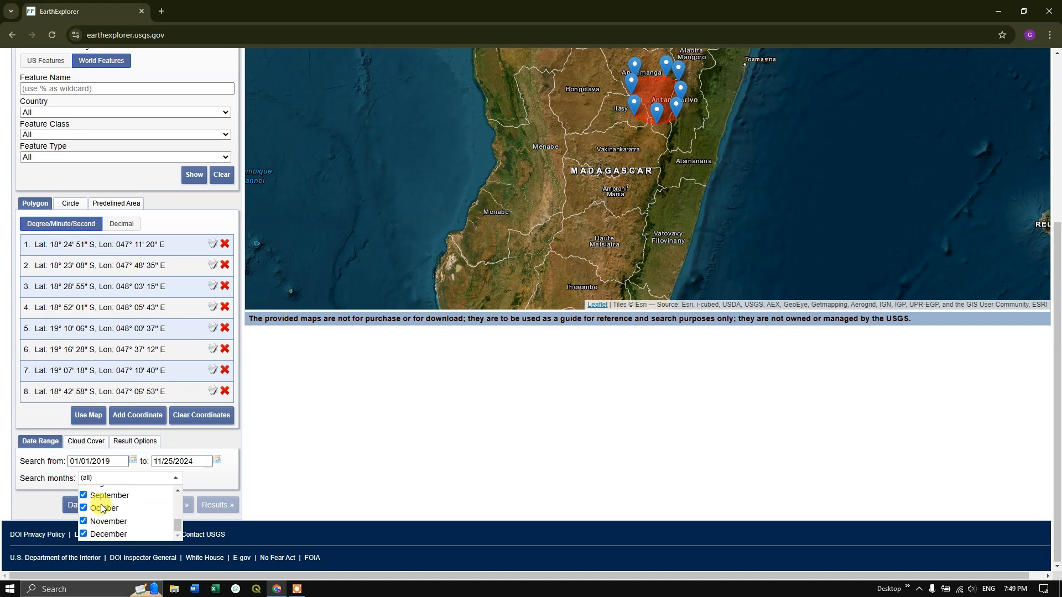
pyautogui.click(200, 479)
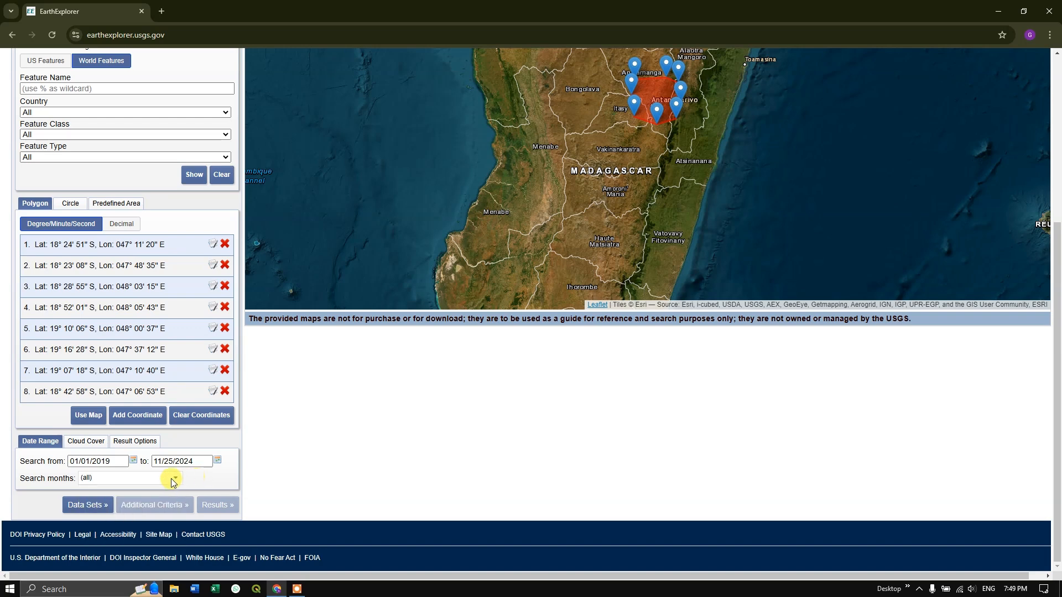
pyautogui.click(92, 447)
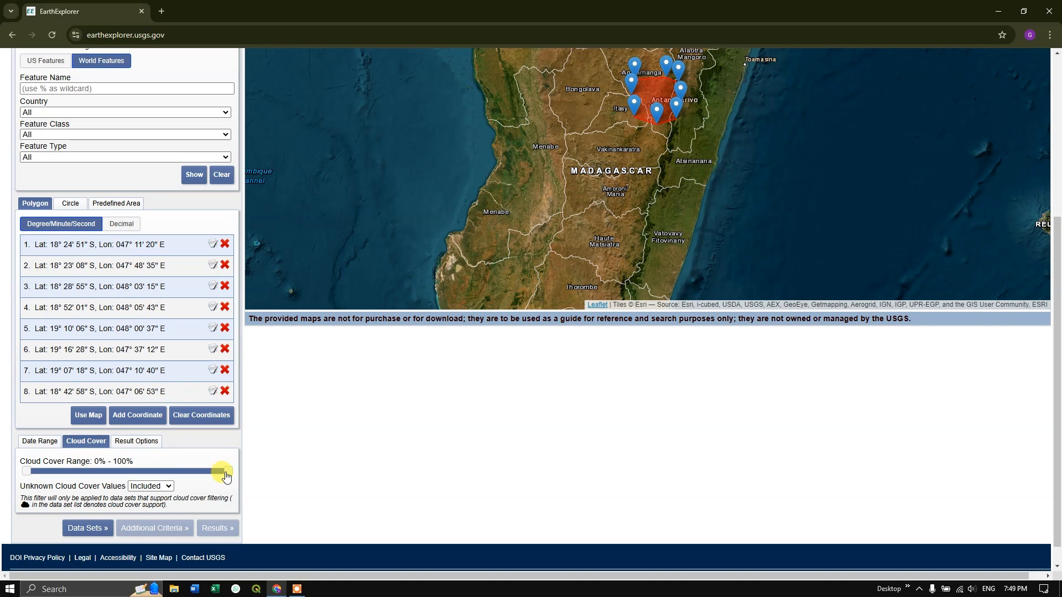
pyautogui.moveTo(225, 471); pyautogui.dragTo(34, 479)
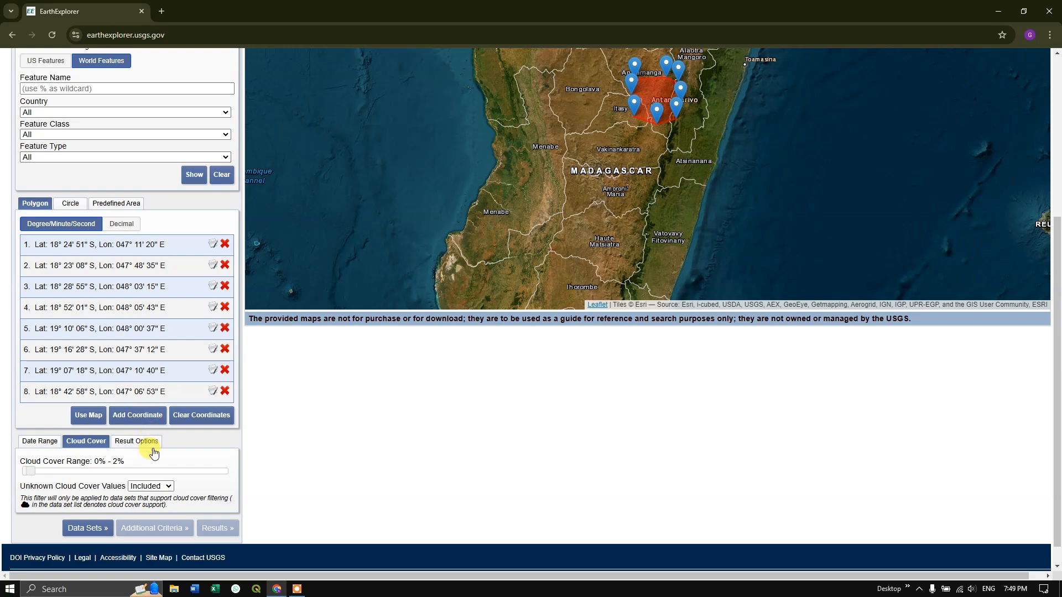
# Select the Landsat 8-9 OLI/TIRS C2 L1 data set from Landsat Collection 2 Level-1 and acknowledge the data set notice.
pyautogui.scroll(5, 122, 403)
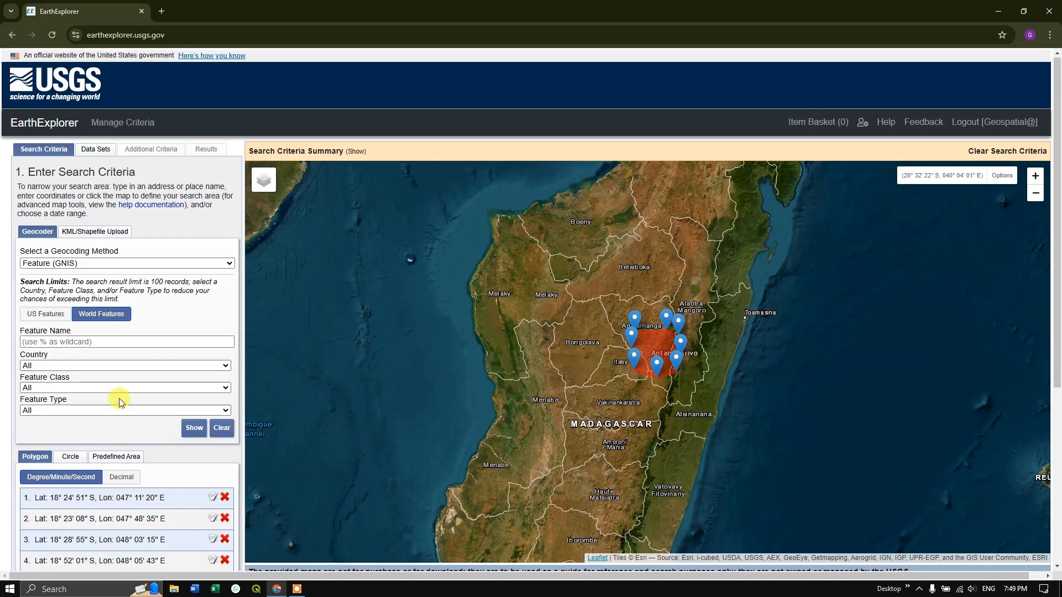
pyautogui.click(91, 152)
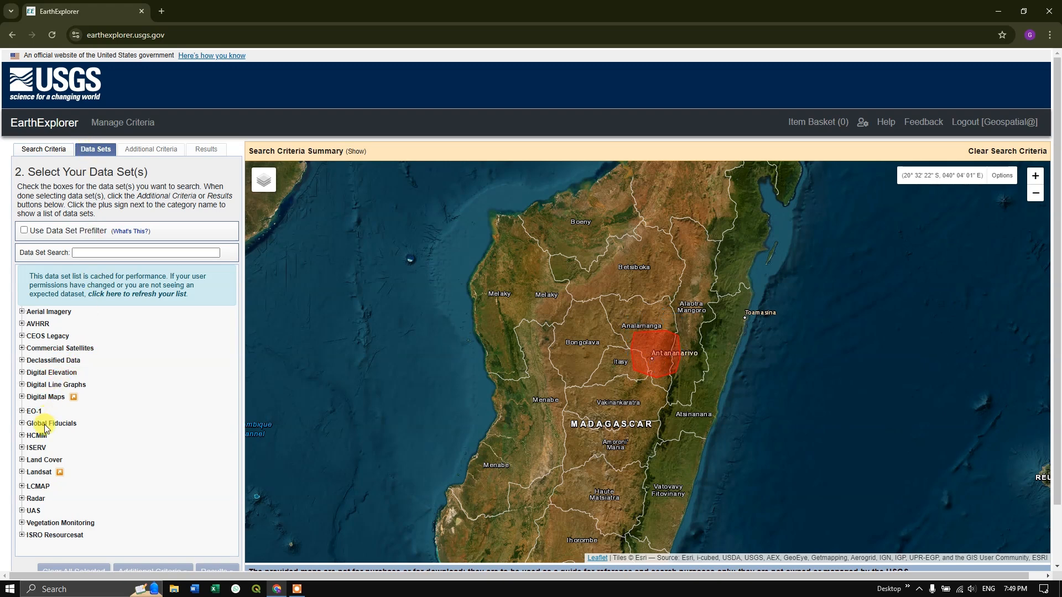
pyautogui.click(22, 473)
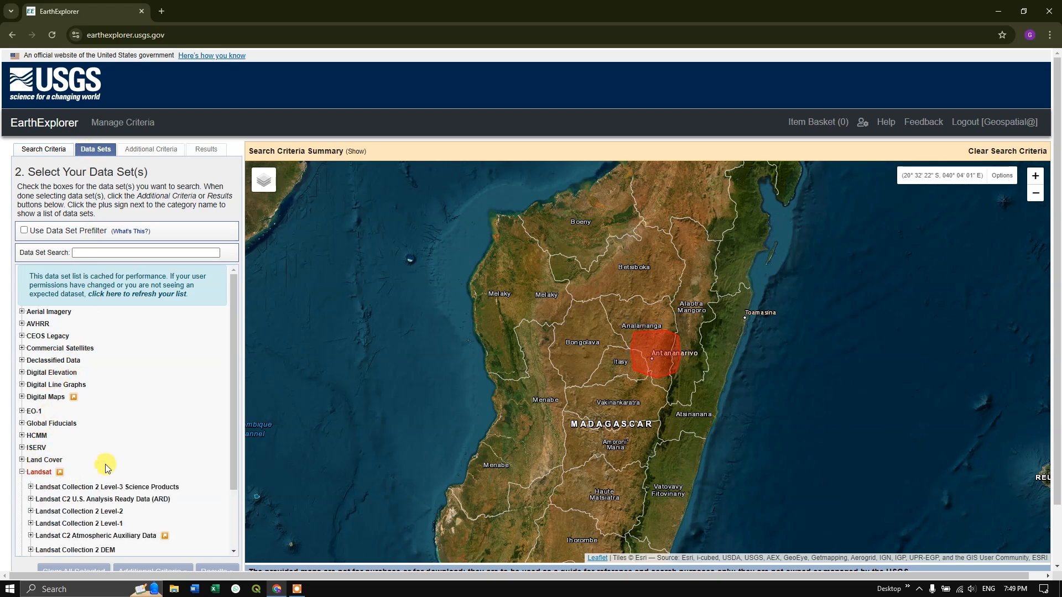
pyautogui.scroll(-2, 105, 448)
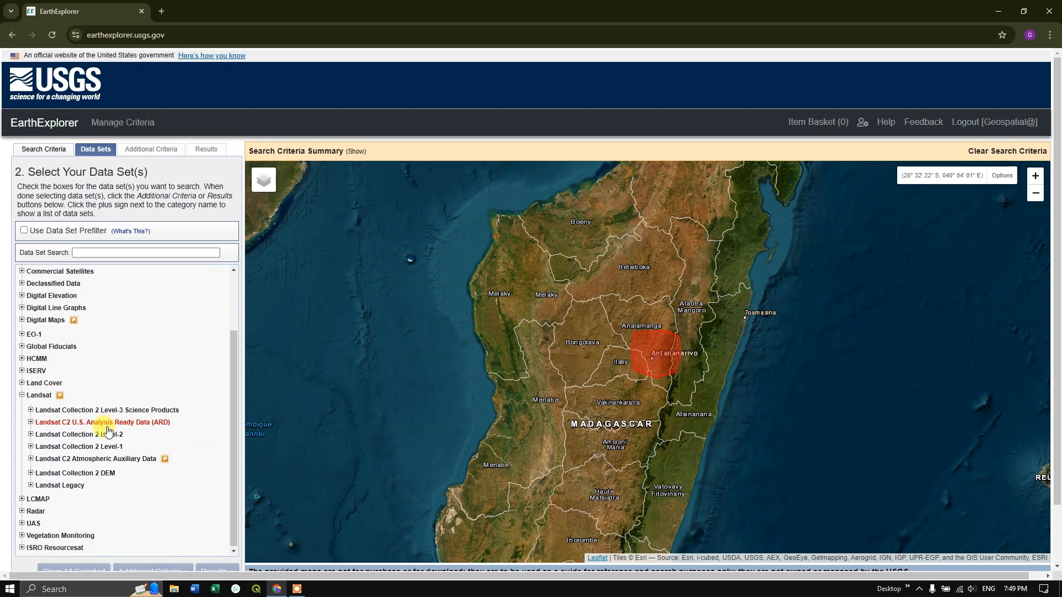
pyautogui.click(31, 446)
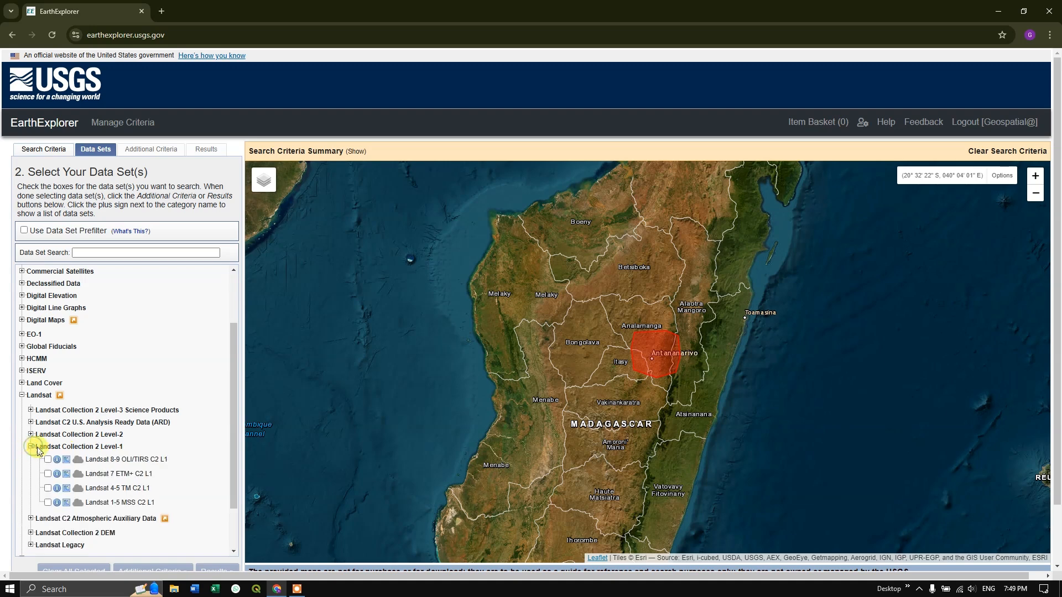
pyautogui.scroll(-1, 104, 452)
pyautogui.click(49, 405)
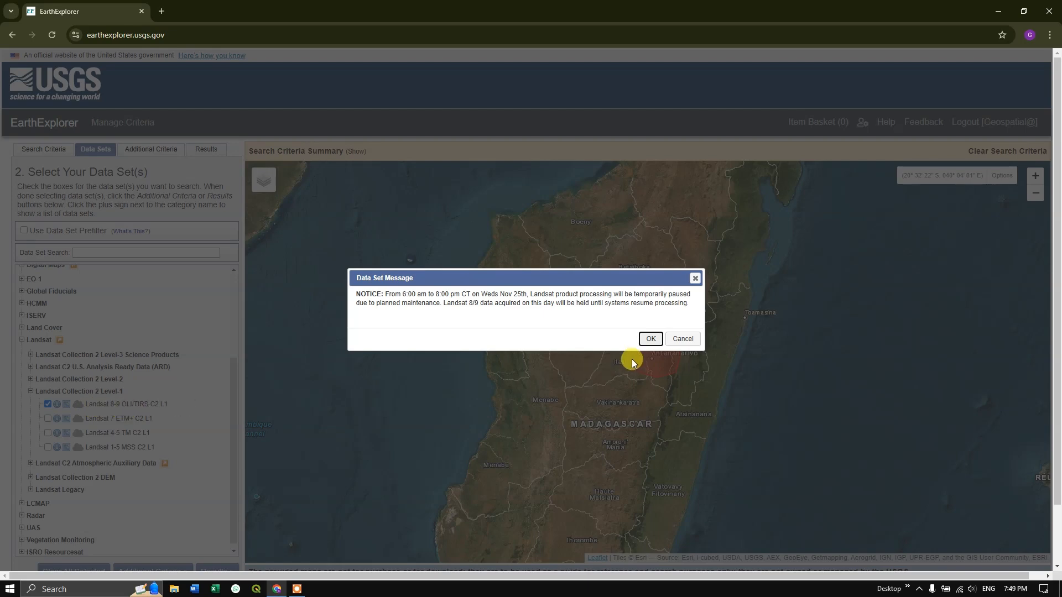
pyautogui.click(651, 339)
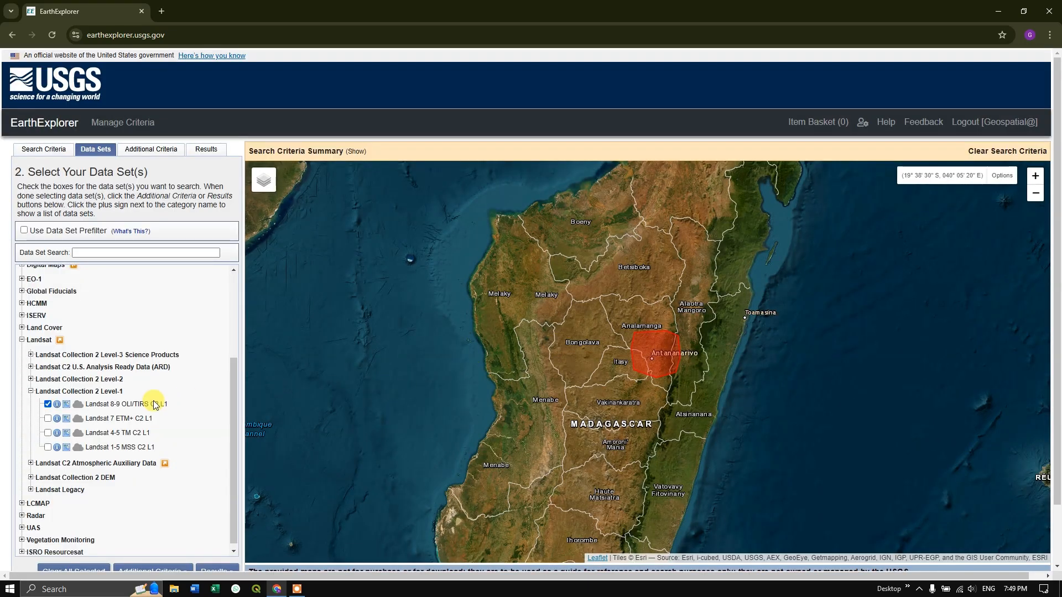
# Restrict the additional criteria to satellite 8 and run the search.
pyautogui.scroll(-1, 161, 470)
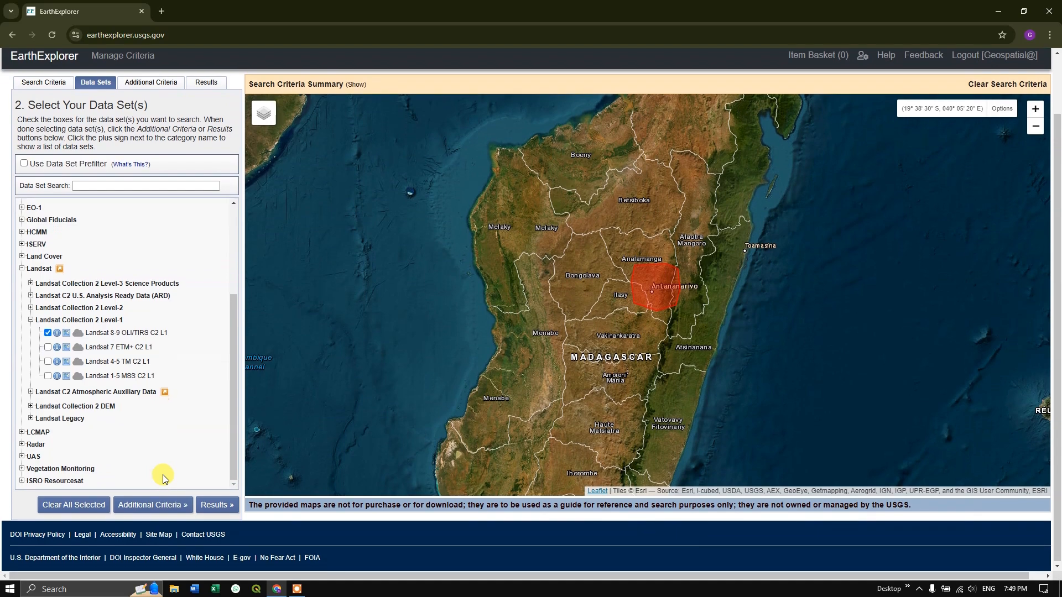
pyautogui.click(159, 505)
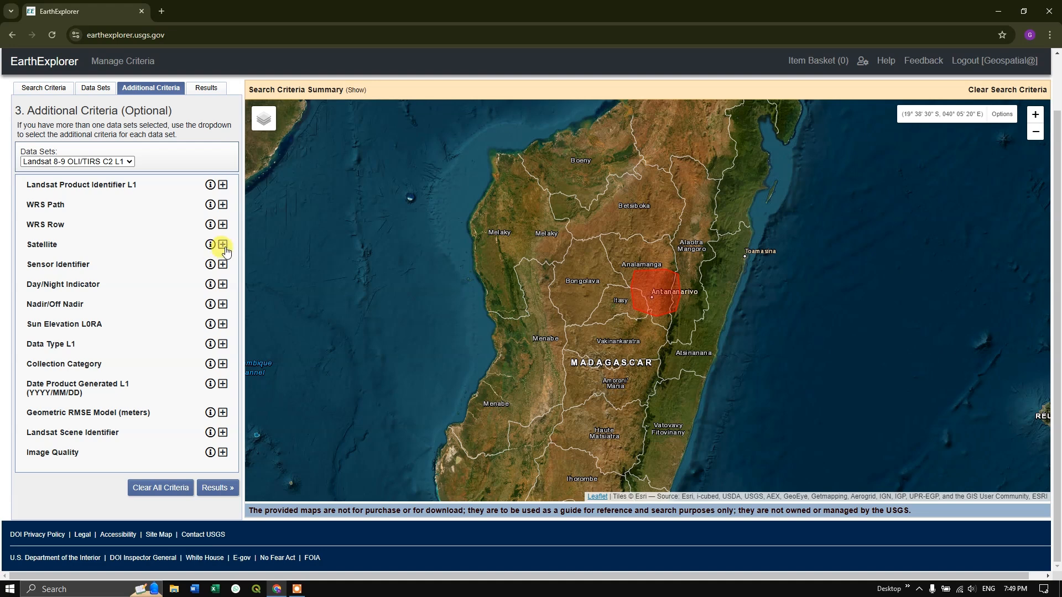
pyautogui.click(222, 245)
pyautogui.click(86, 262)
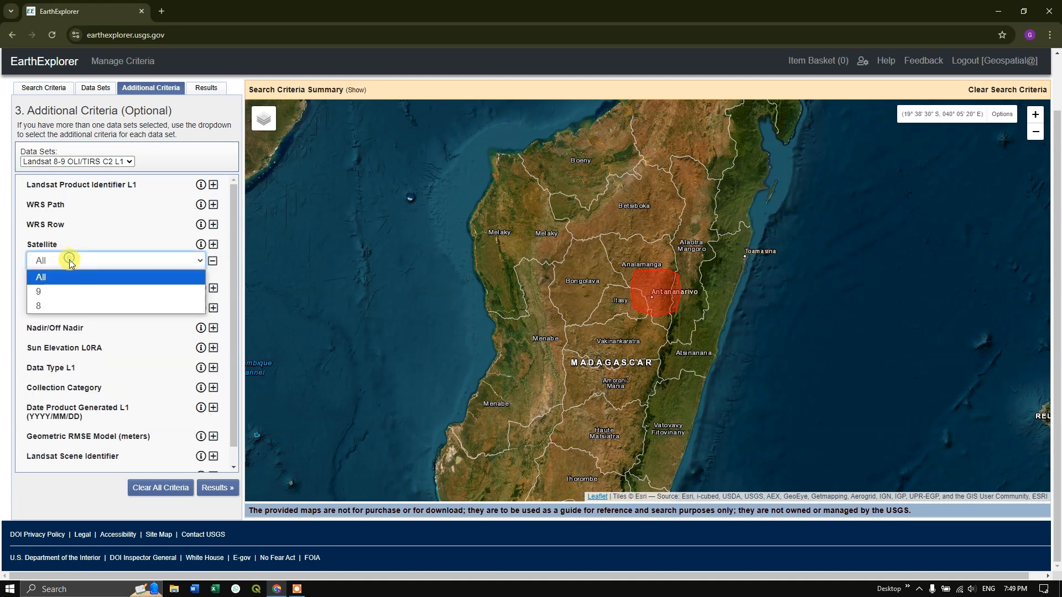
pyautogui.click(63, 293)
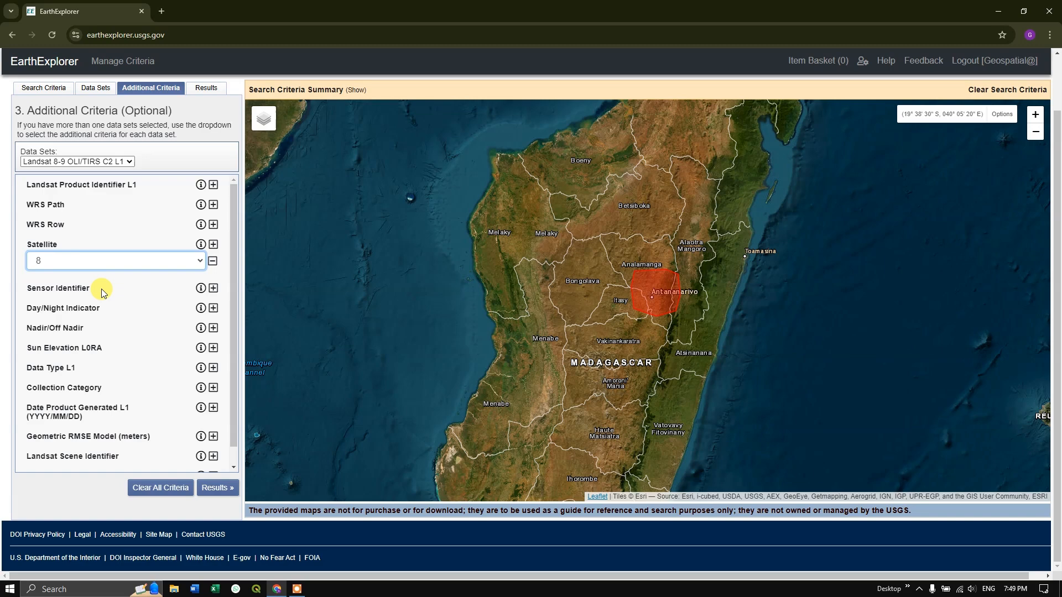
pyautogui.click(220, 490)
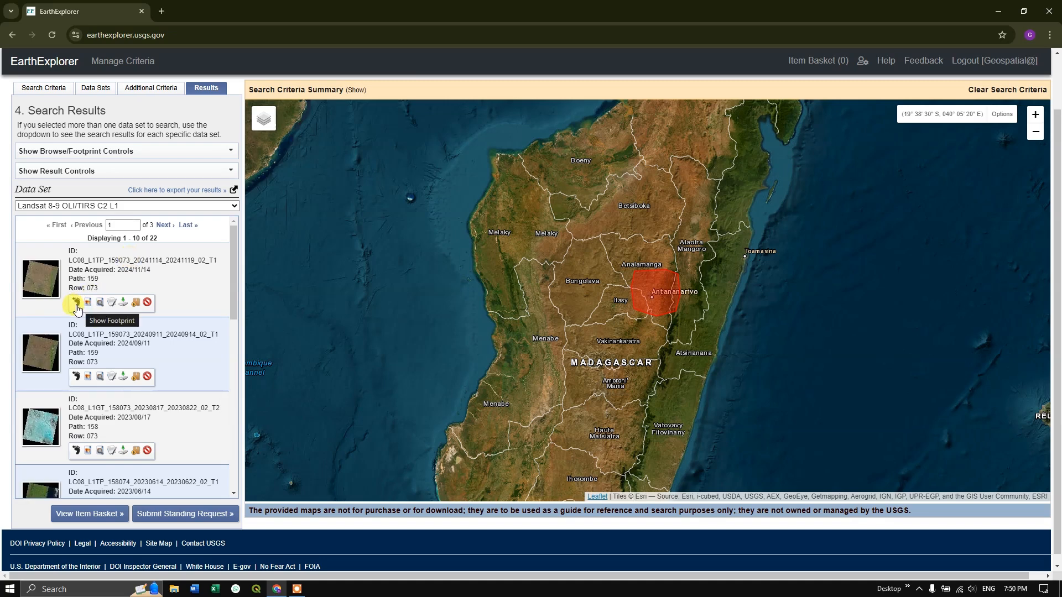
# Preview the footprint and browse overlay of the 2024/11/14 scene, hide them, and overlay the 2024/09/11 scene to compare coverage of the search area.
pyautogui.click(77, 303)
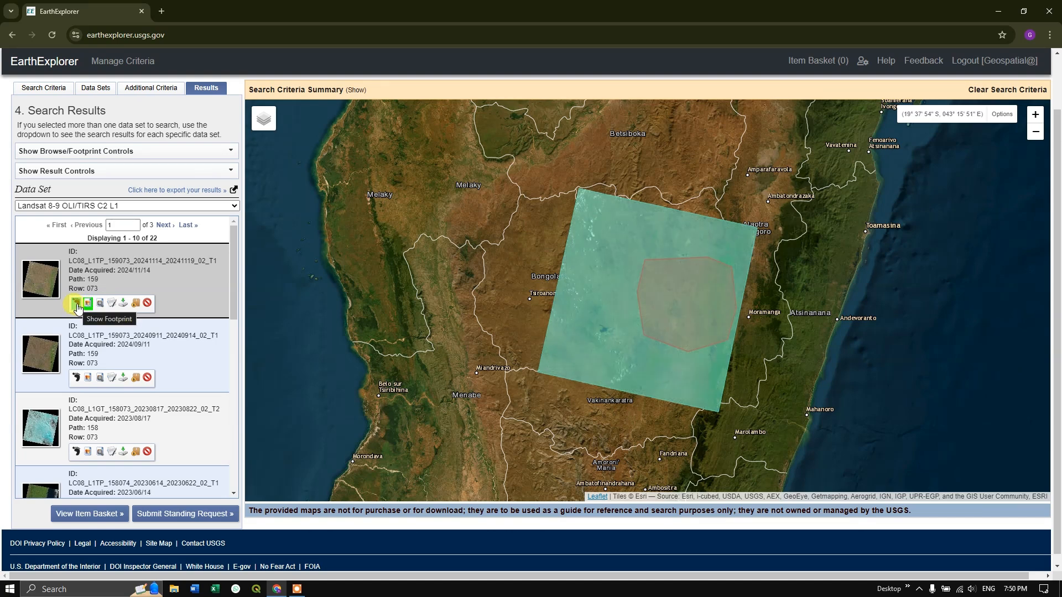
pyautogui.click(77, 306)
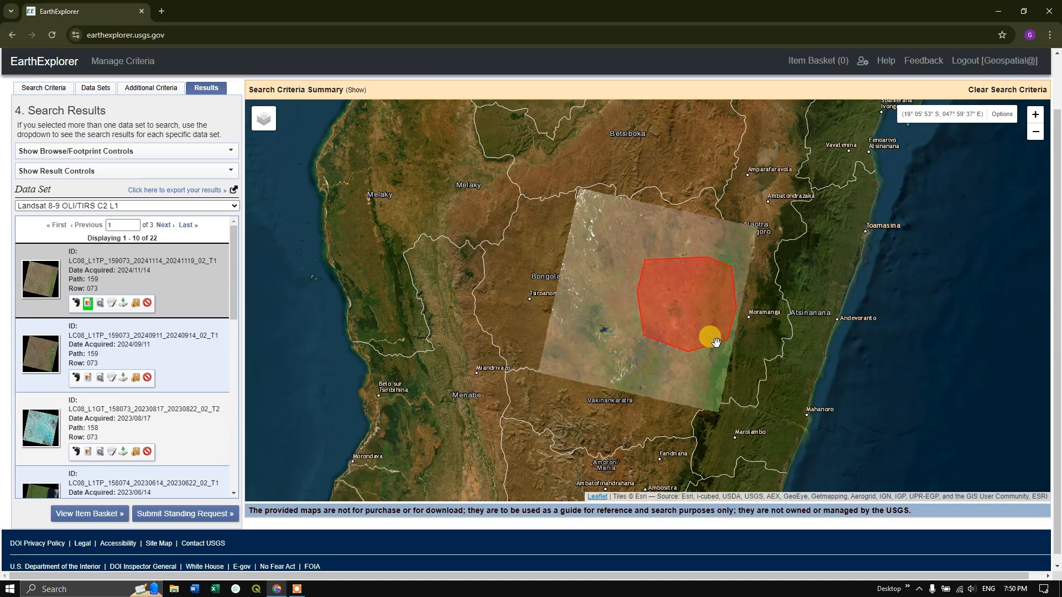
pyautogui.click(89, 304)
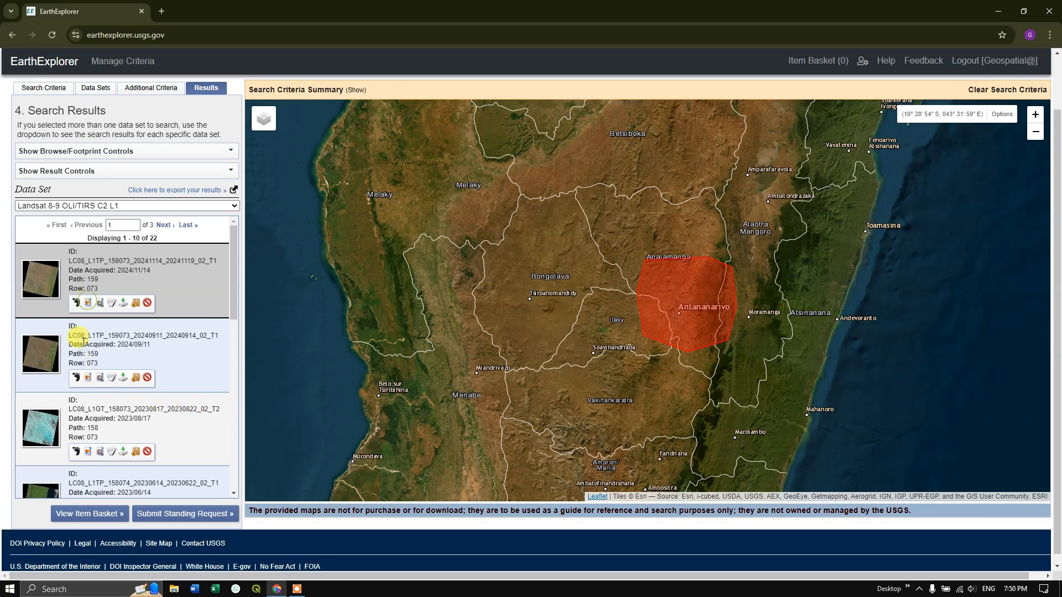
pyautogui.click(87, 378)
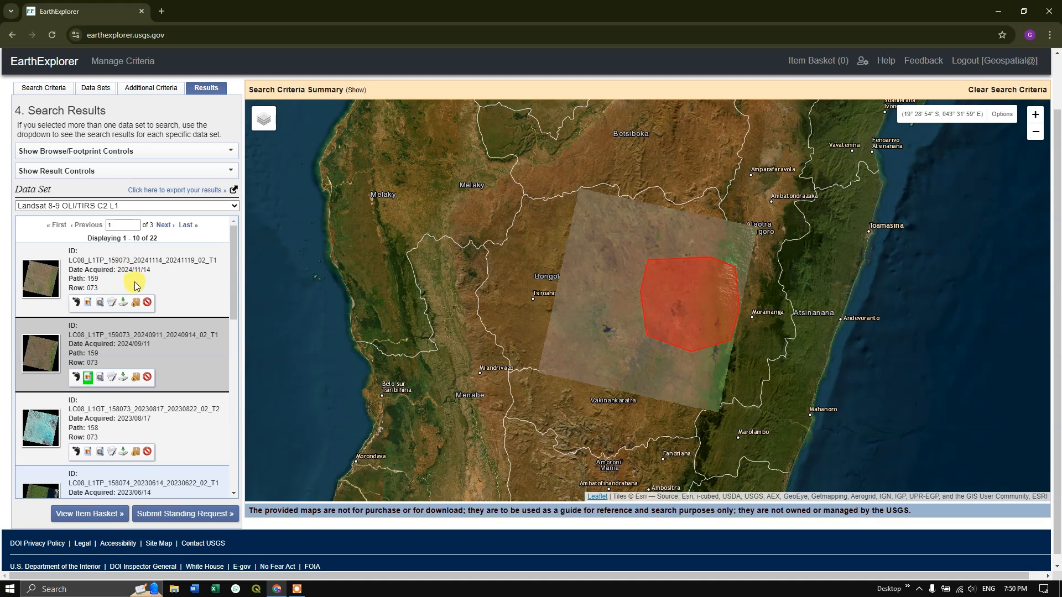
# Check the acquisition dates on the last page of results and return to the scenes on the first page.
pyautogui.click(185, 227)
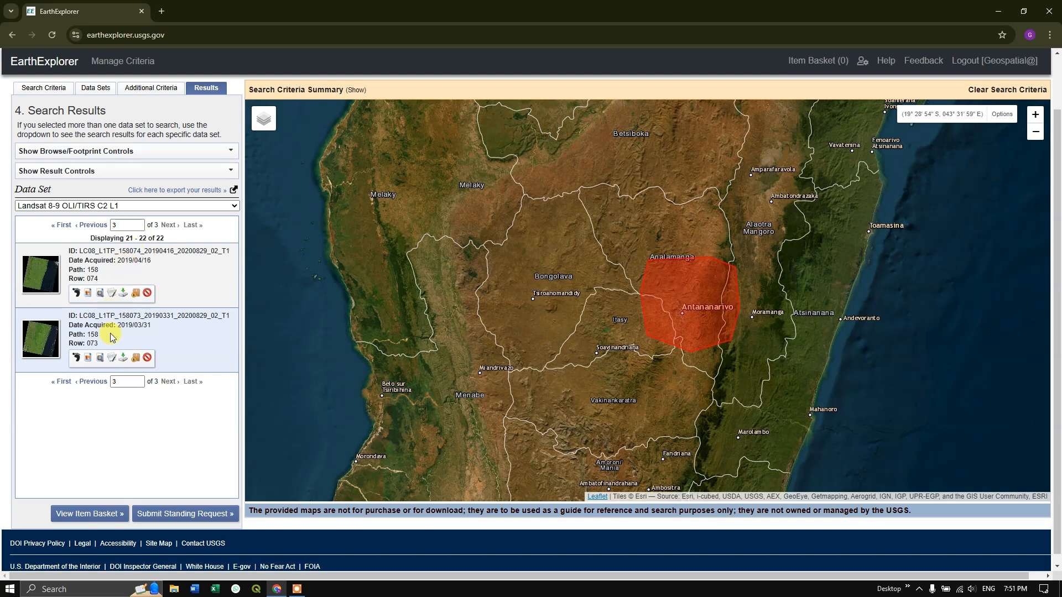
pyautogui.moveTo(118, 325); pyautogui.dragTo(135, 323)
pyautogui.click(57, 226)
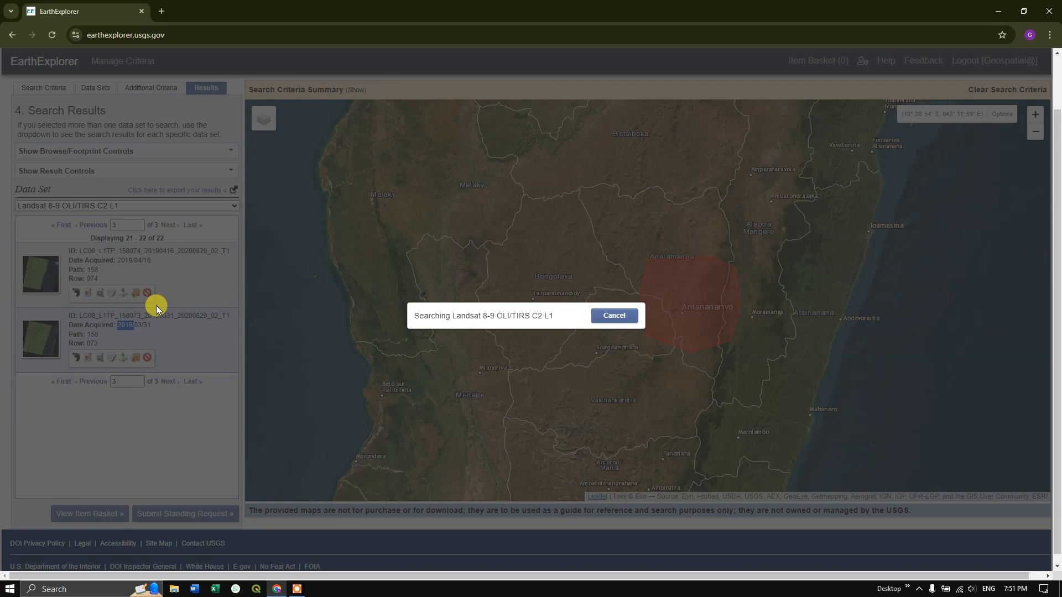
pyautogui.scroll(-3, 114, 367)
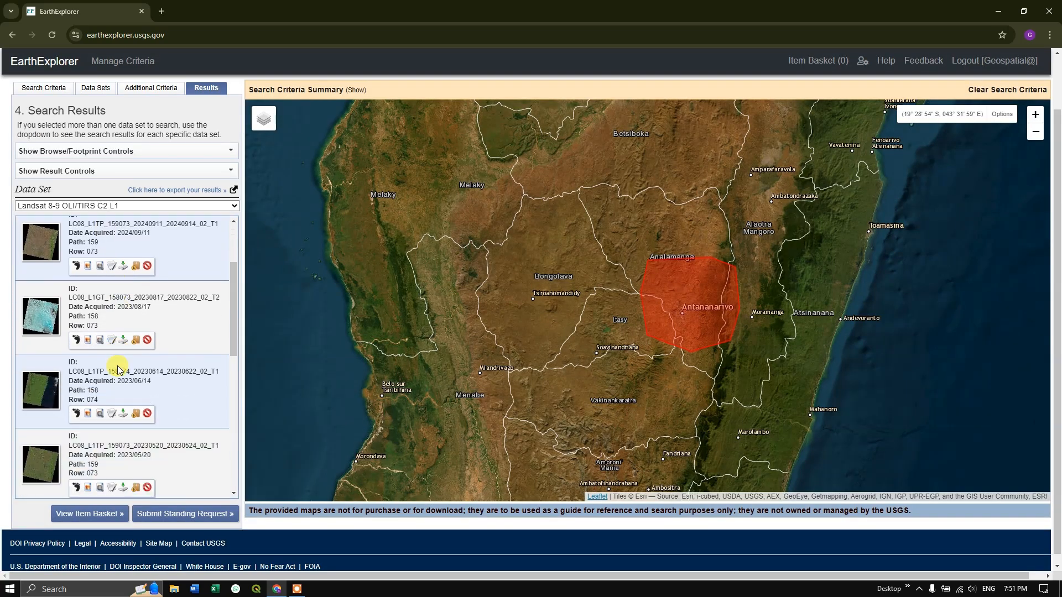
# Overlay the browse images of the 2023/05/20 and 2022/06/02 scenes to compare them over the search area, and hide the 2023/05/20 overlay.
pyautogui.scroll(-1, 82, 380)
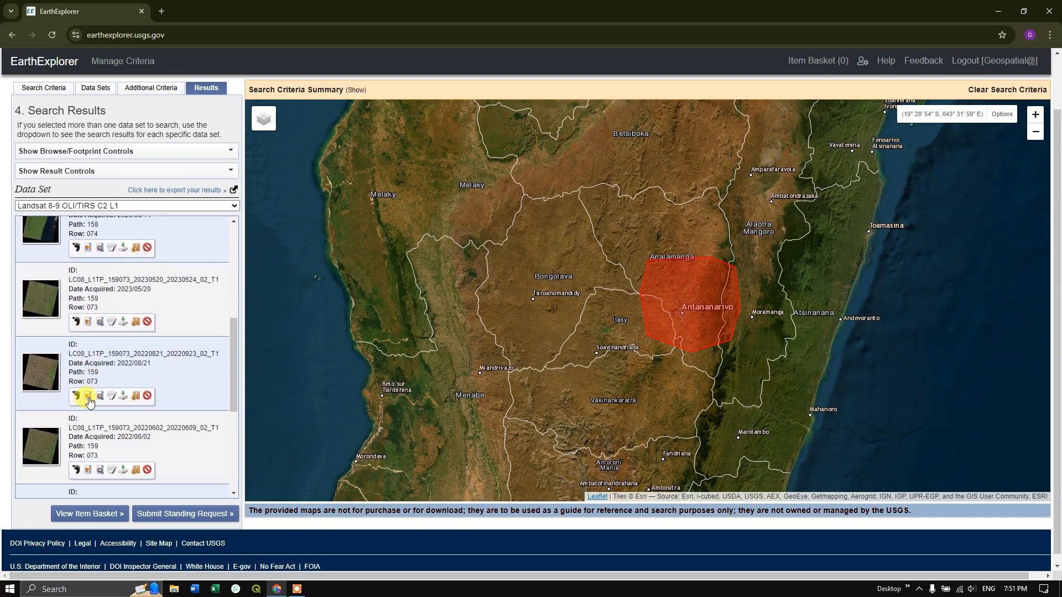
pyautogui.click(87, 325)
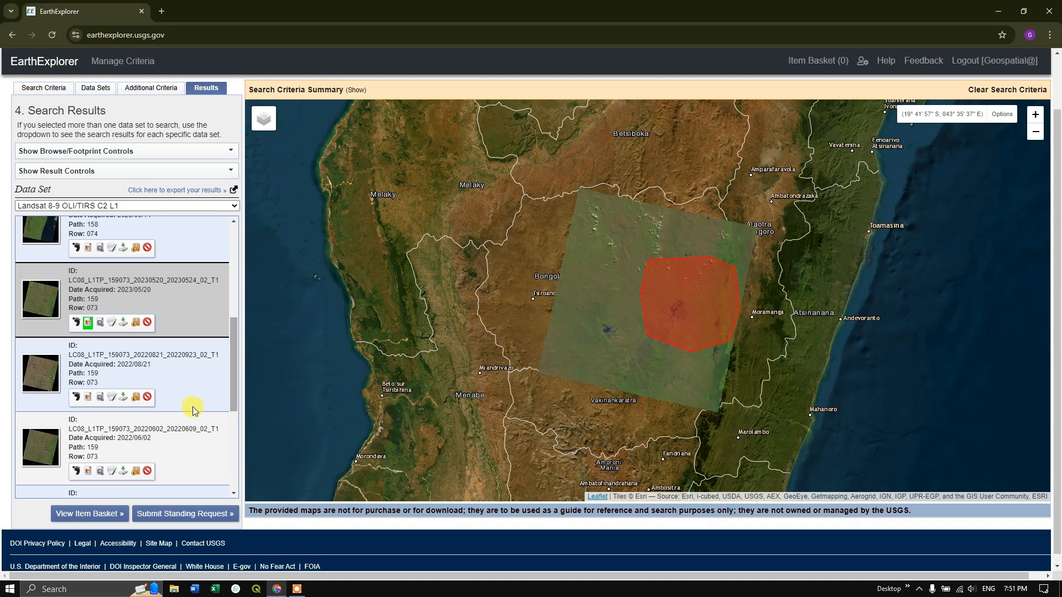
pyautogui.click(87, 471)
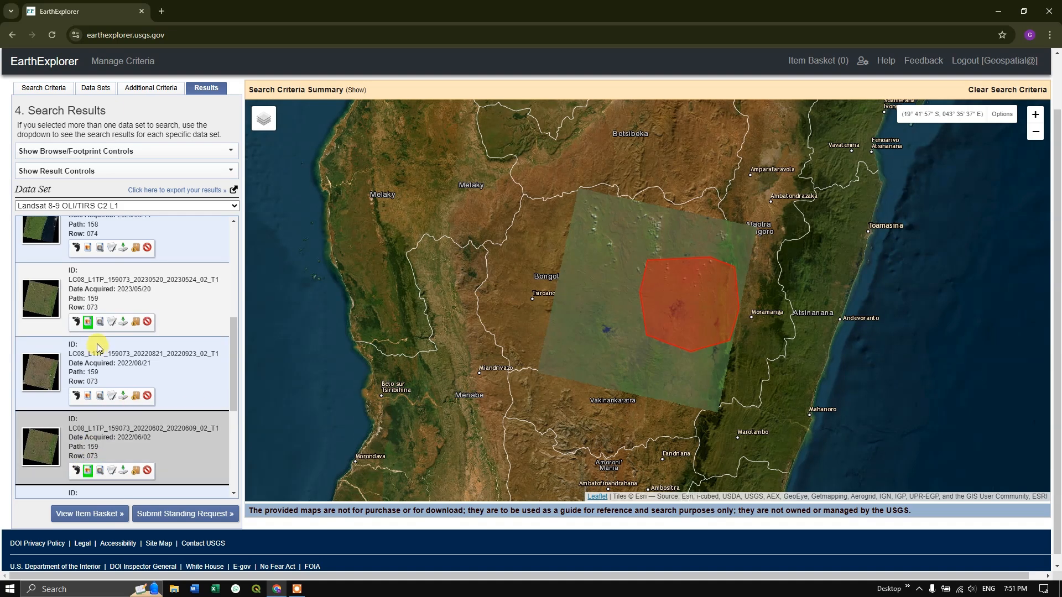
pyautogui.click(89, 323)
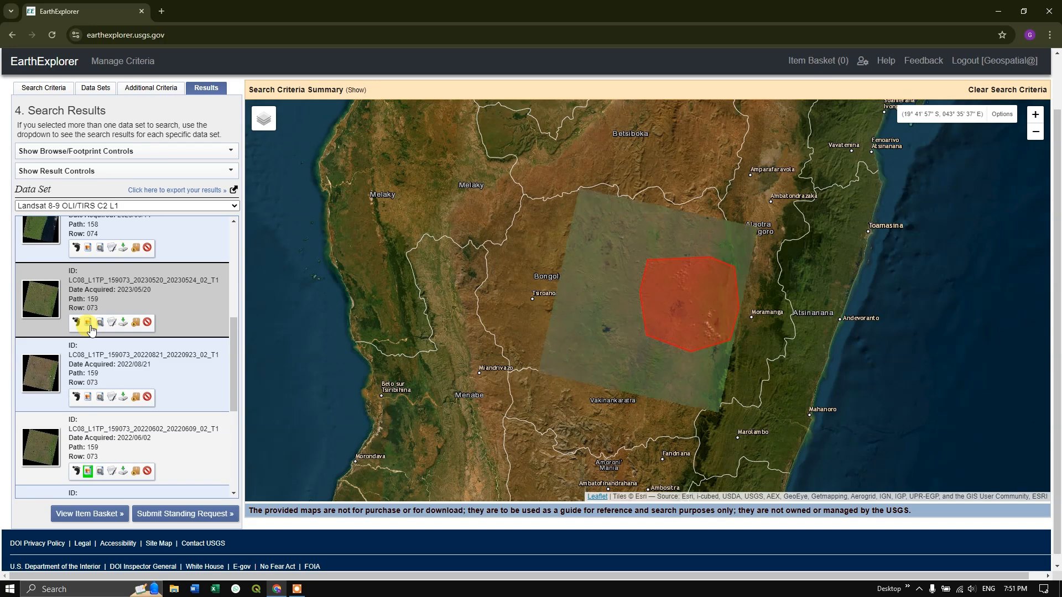
# Go to the second page of results and overlay the browse image of the 2019/08/29 scene.
pyautogui.scroll(-10, 91, 329)
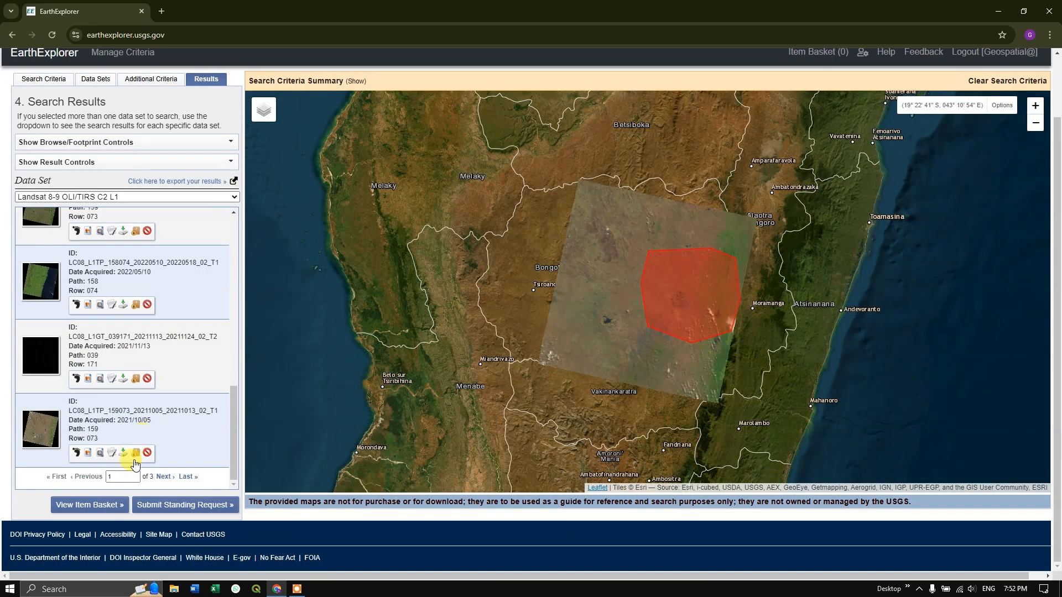
pyautogui.click(164, 478)
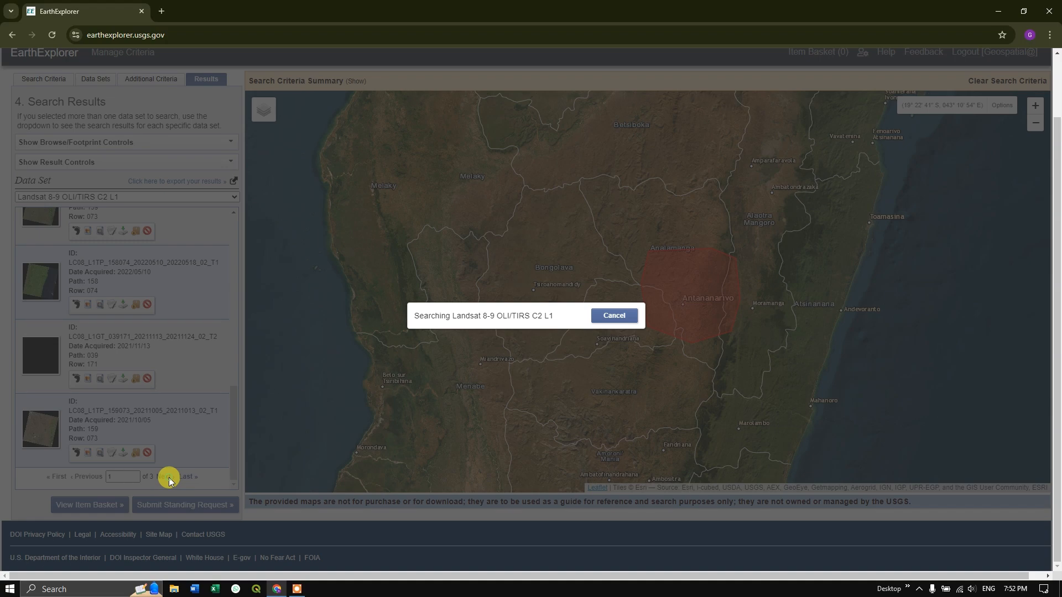
pyautogui.click(87, 343)
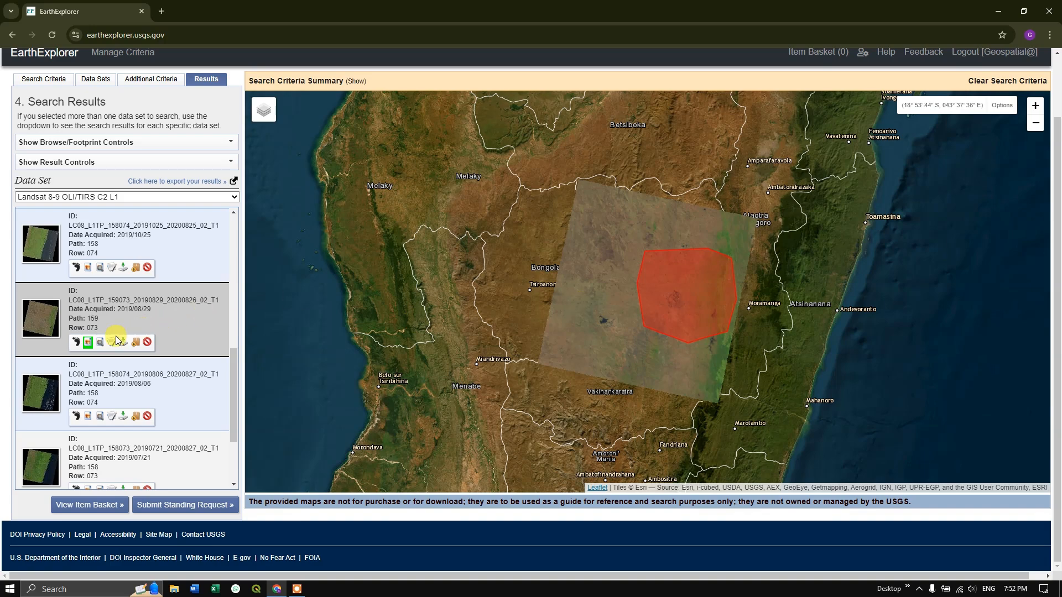
# Review the full metadata of the 2019/08/29 scene, including land and scene cloud cover, and close it.
pyautogui.click(111, 342)
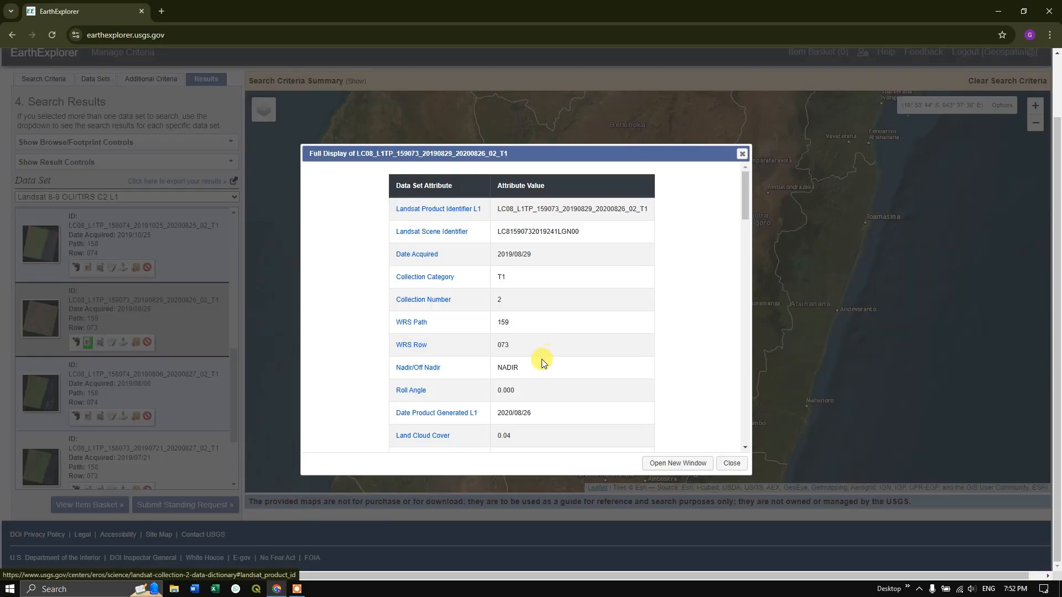
pyautogui.scroll(-5, 534, 364)
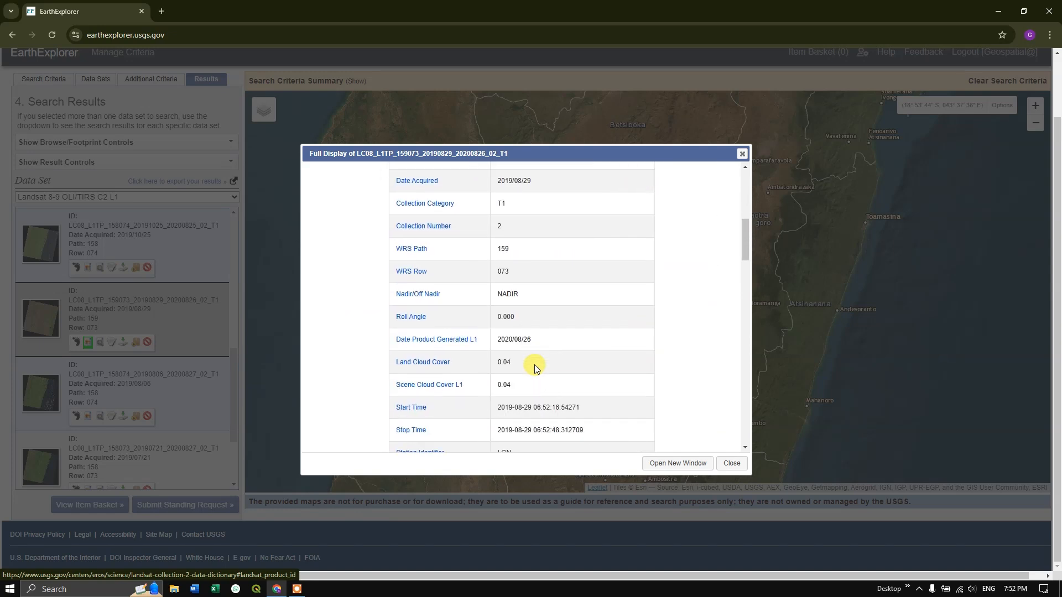
pyautogui.scroll(-1, 534, 366)
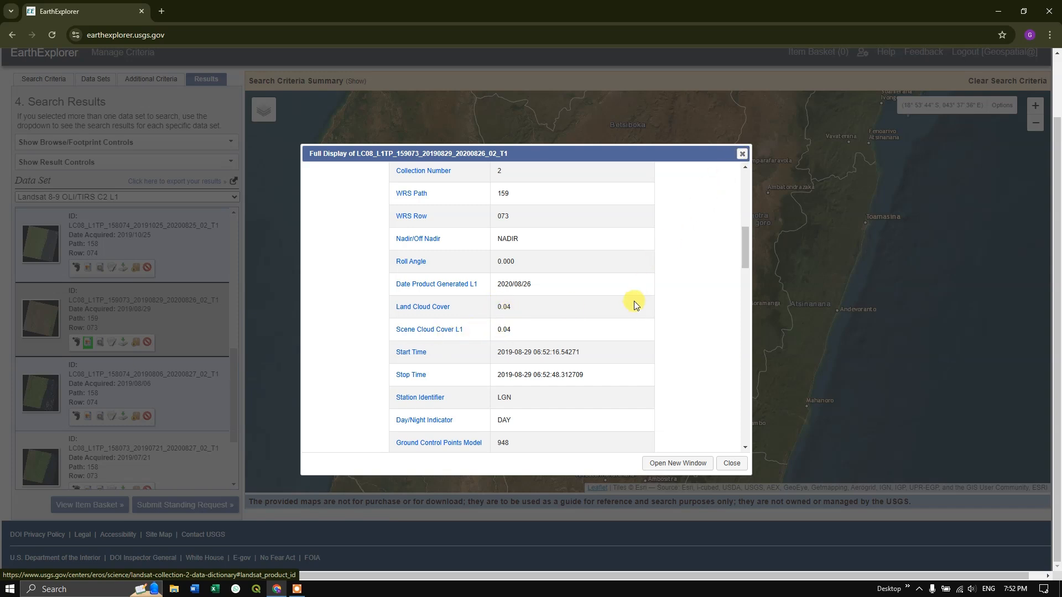
pyautogui.scroll(-3, 635, 301)
pyautogui.scroll(-7, 529, 348)
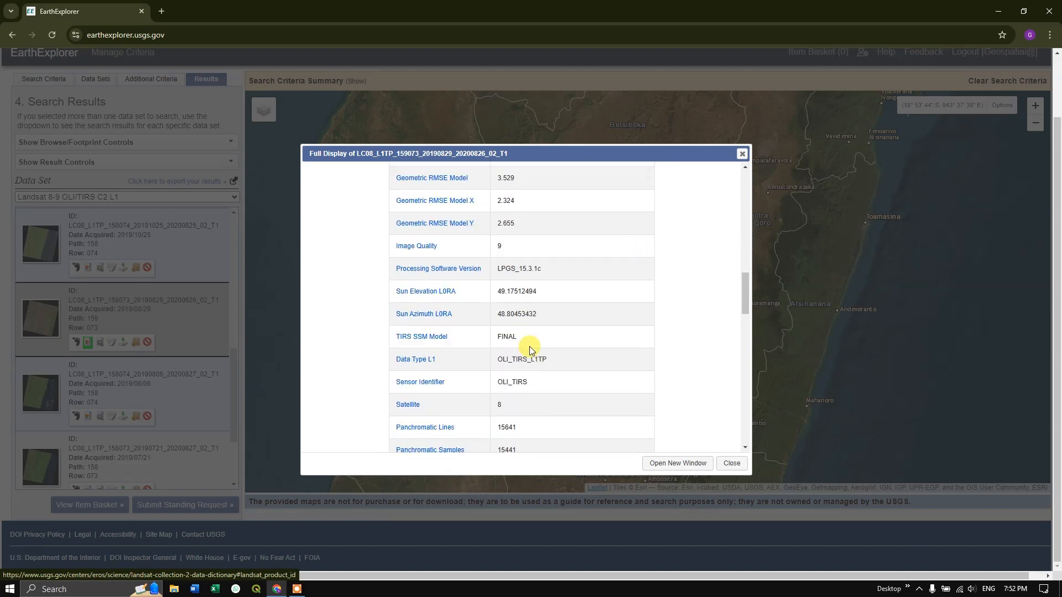
pyautogui.scroll(-5, 530, 351)
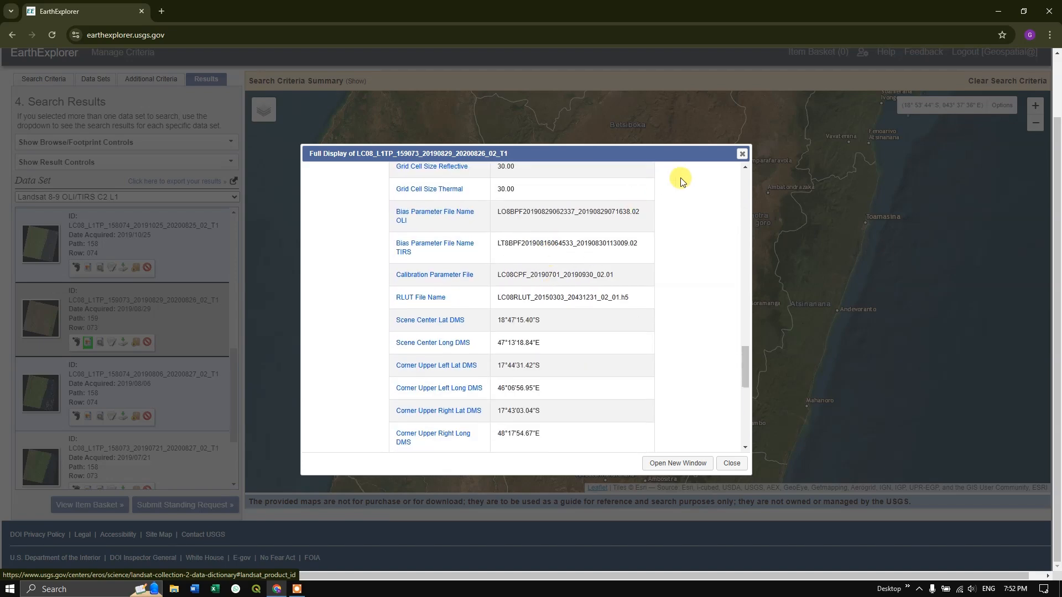
pyautogui.click(741, 155)
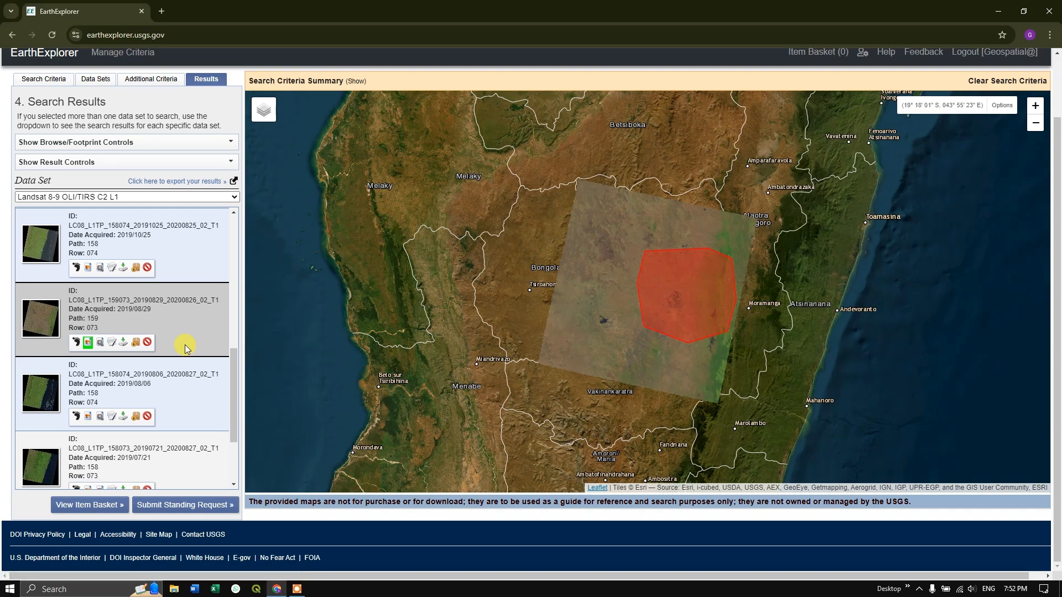
# Review the 2019/08/29 scene's individual band files and download its complete Landsat Collection 2 Level-1 Product Bundle.
pyautogui.click(123, 343)
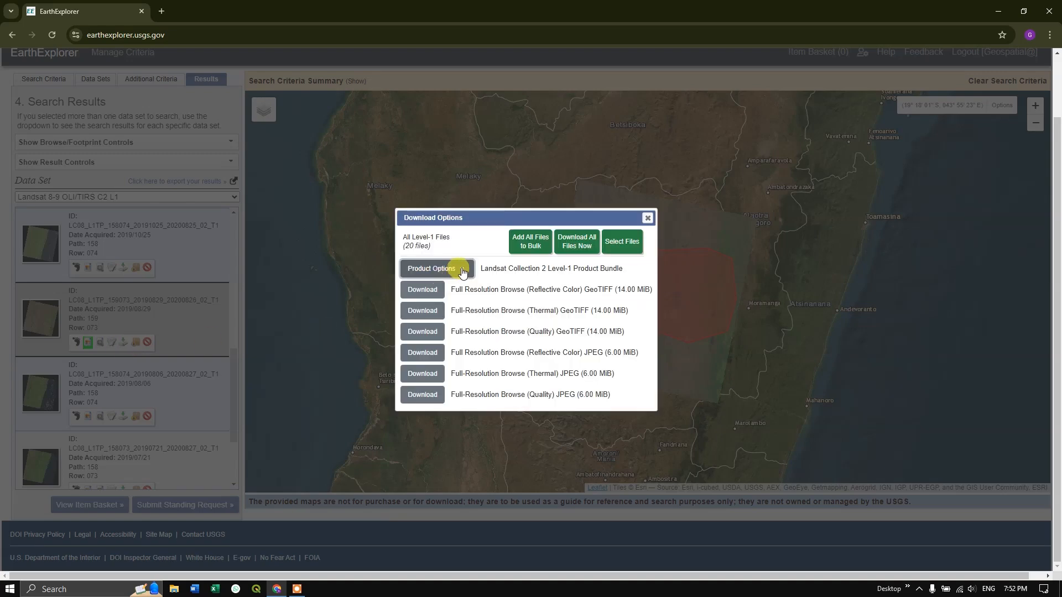
pyautogui.click(462, 271)
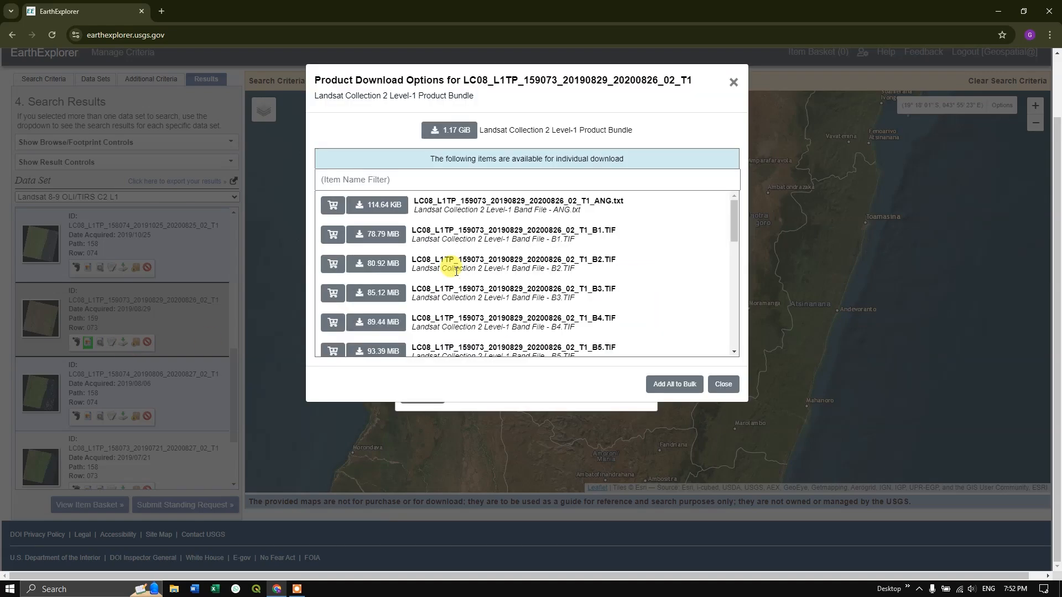
pyautogui.scroll(-2, 624, 298)
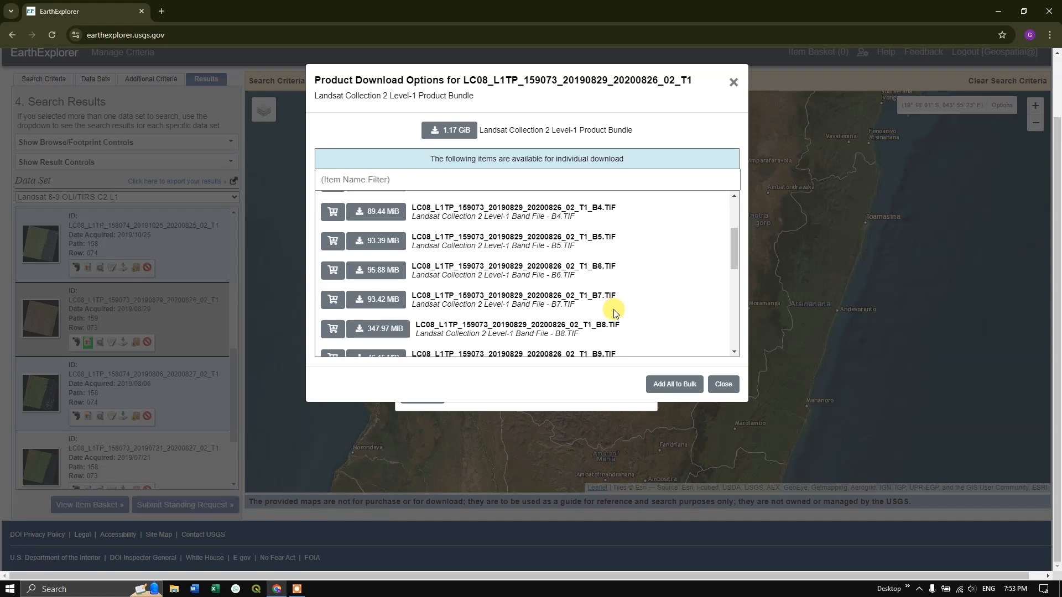
pyautogui.scroll(3, 608, 294)
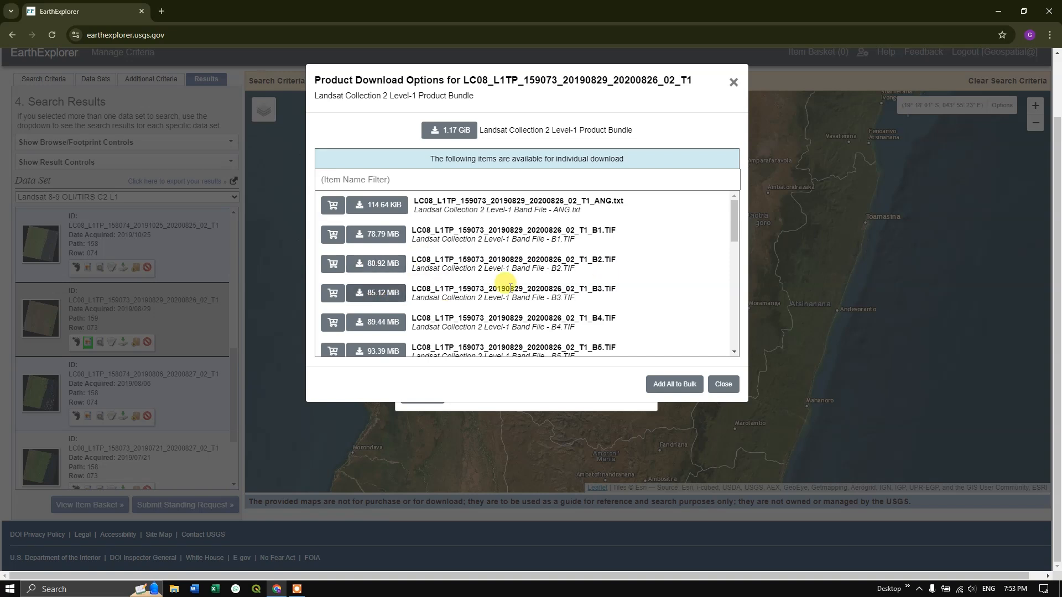
pyautogui.scroll(-2, 555, 268)
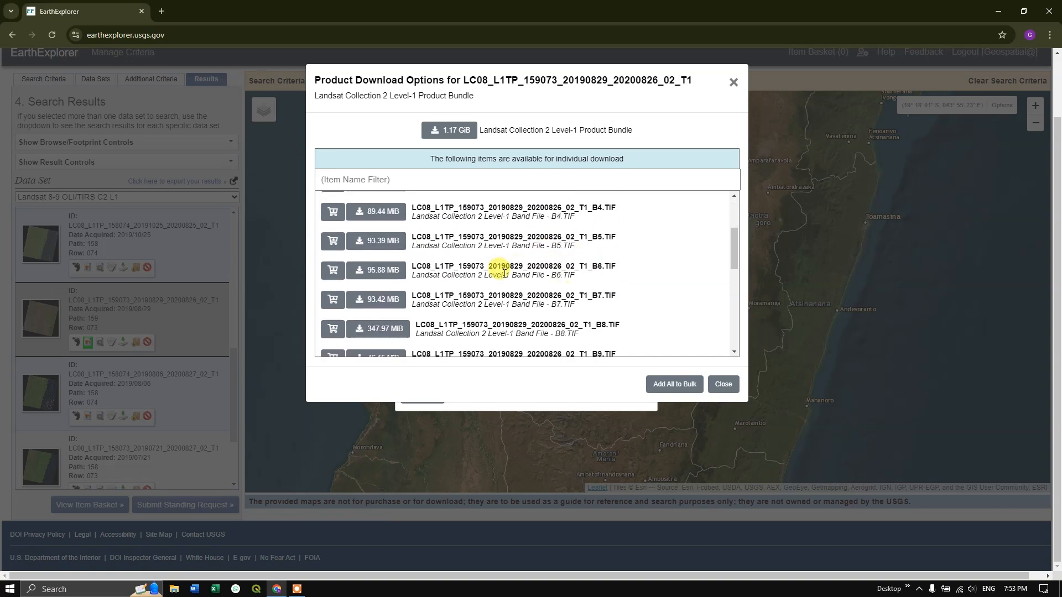
pyautogui.scroll(3, 504, 274)
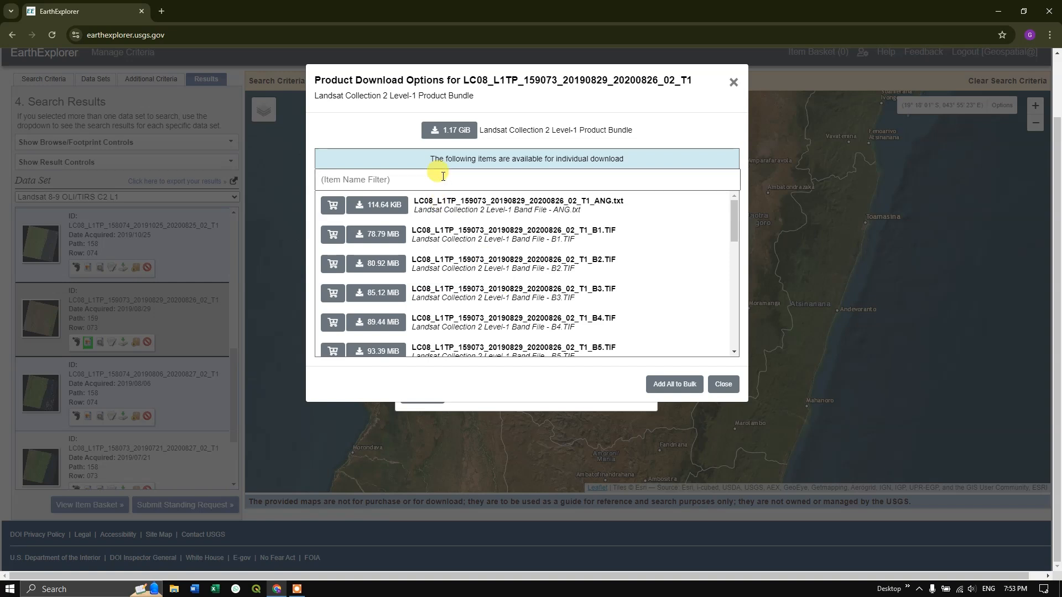
pyautogui.click(447, 133)
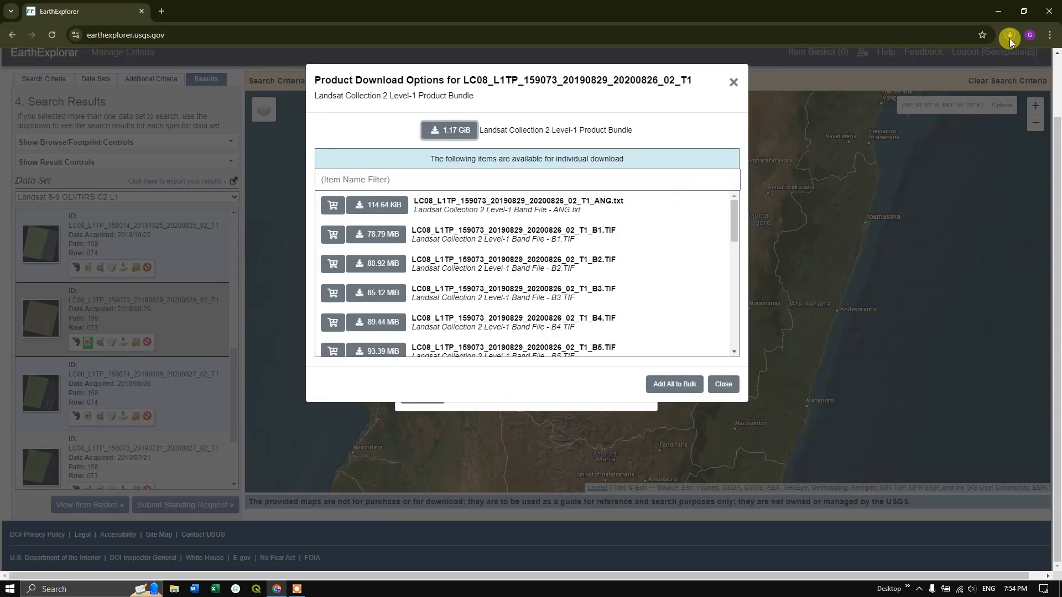
# Show the downloaded scene archive in its folder and extract its files into the Downloads folder.
pyautogui.click(1010, 37)
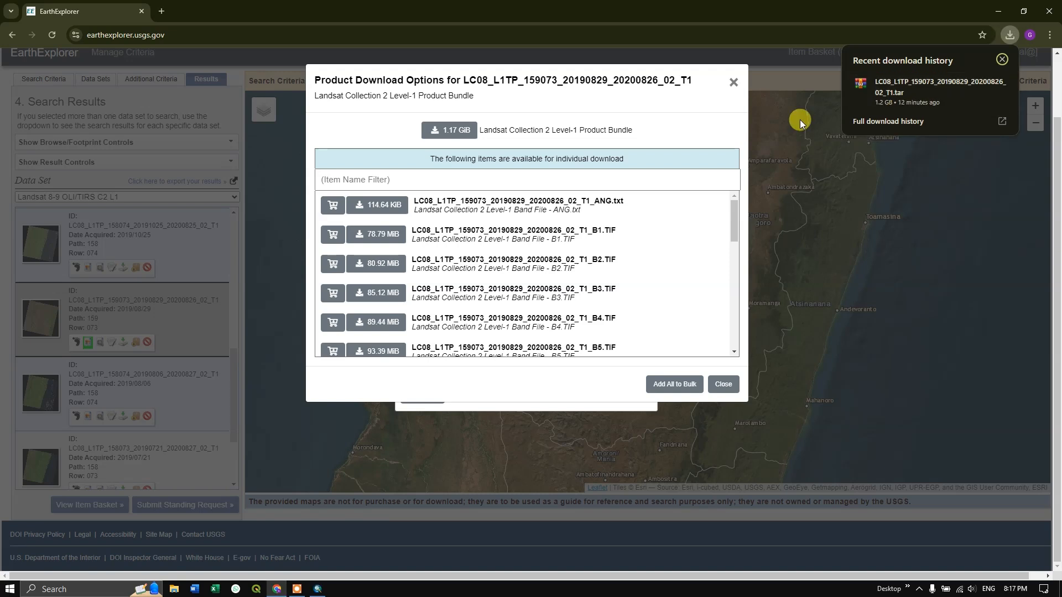
pyautogui.moveTo(919, 91)
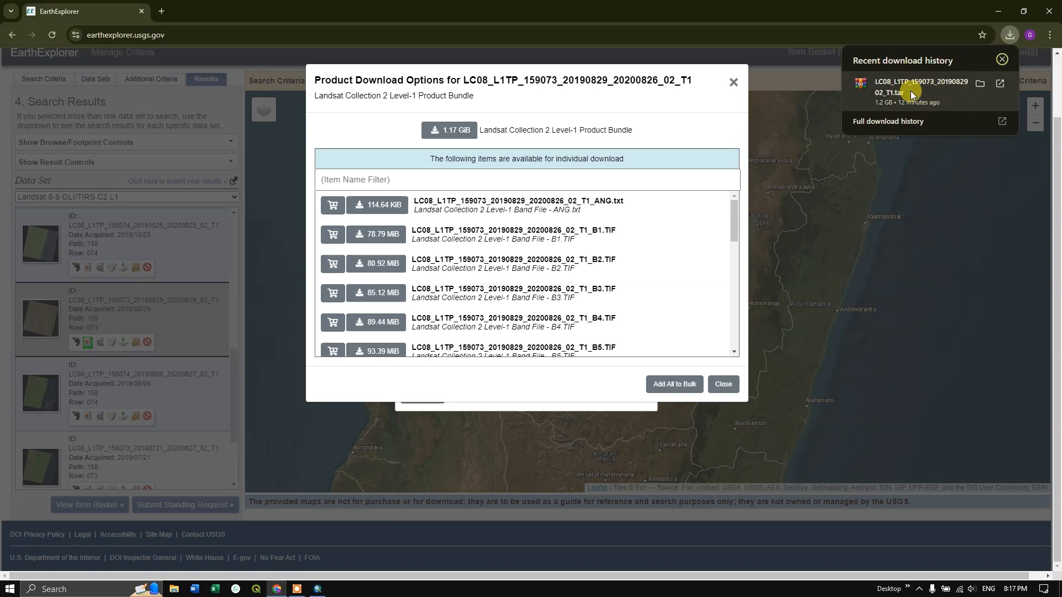
pyautogui.click(982, 83)
pyautogui.rightClick(237, 122)
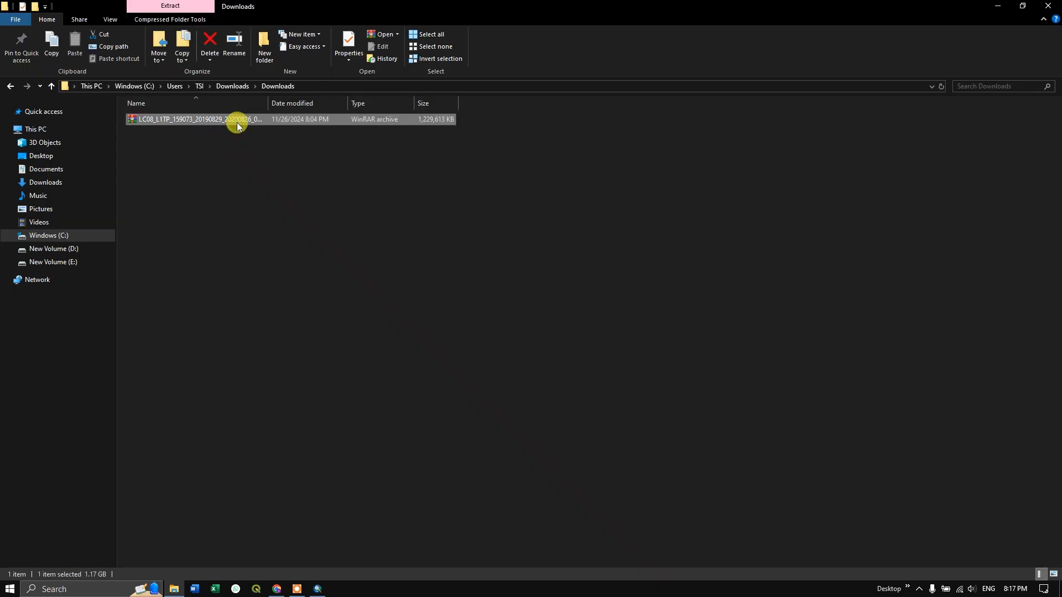
pyautogui.click(281, 168)
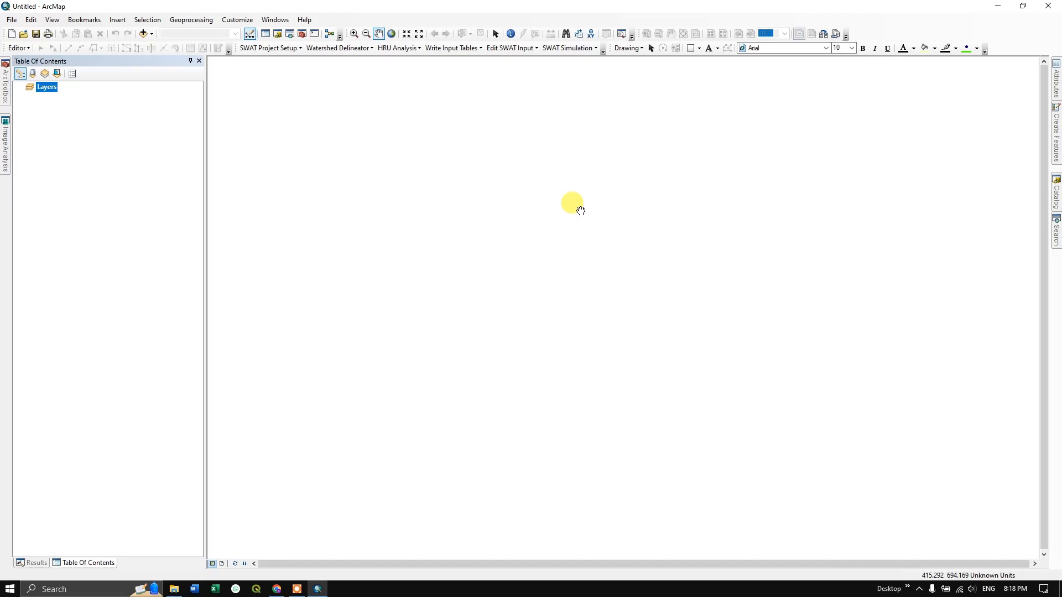
# In ArcMap, start adding data to the empty map from the Downloads folder holding the extracted Landsat files.
pyautogui.click(152, 35)
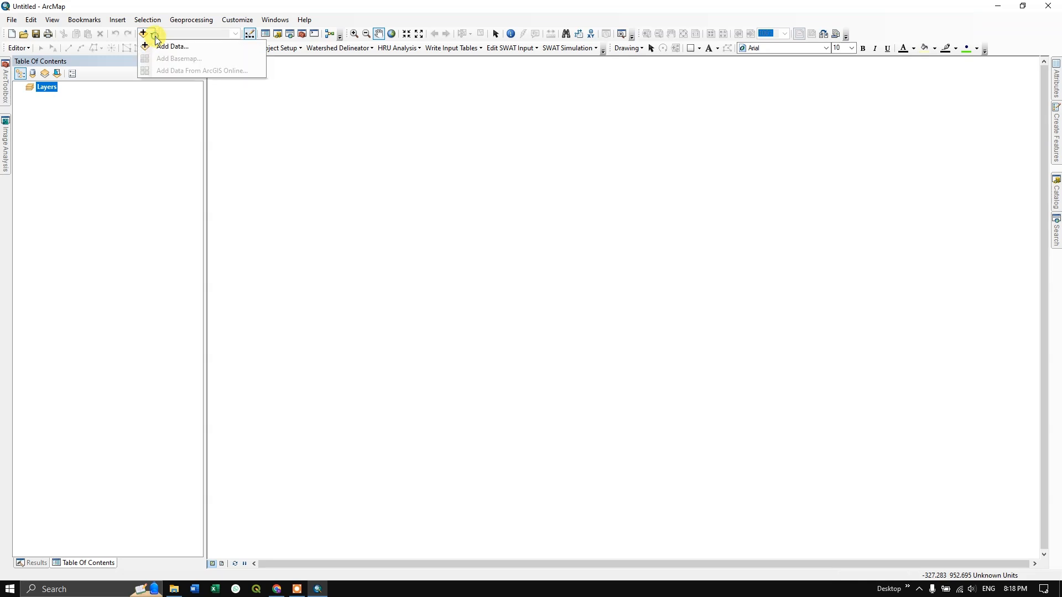
pyautogui.click(163, 45)
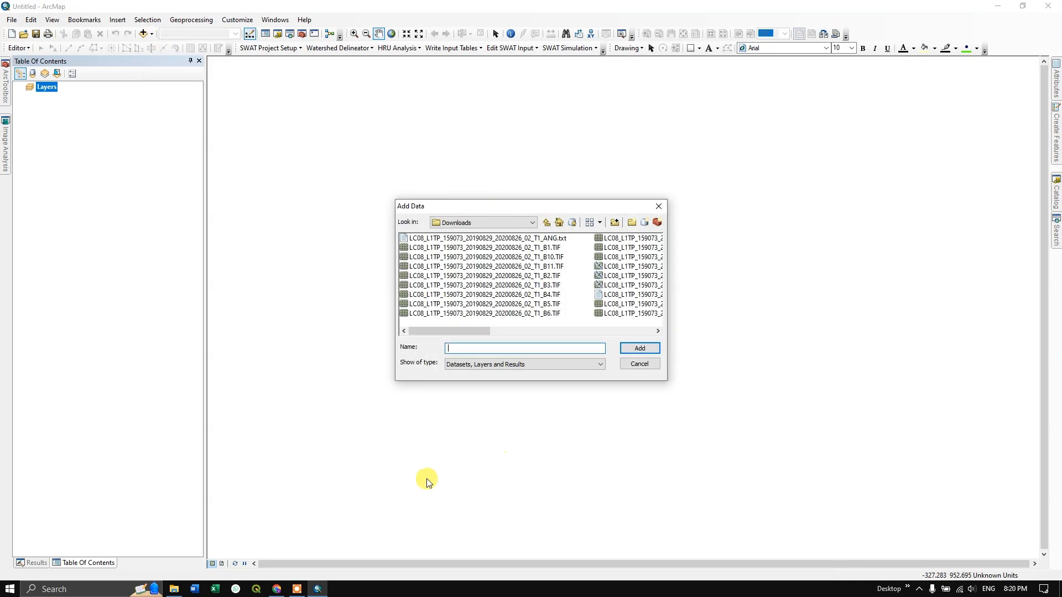
# Switch to the NASA Landsat 8 Bands page in the browser and examine the table of band wavelengths and resolutions.
pyautogui.click(276, 589)
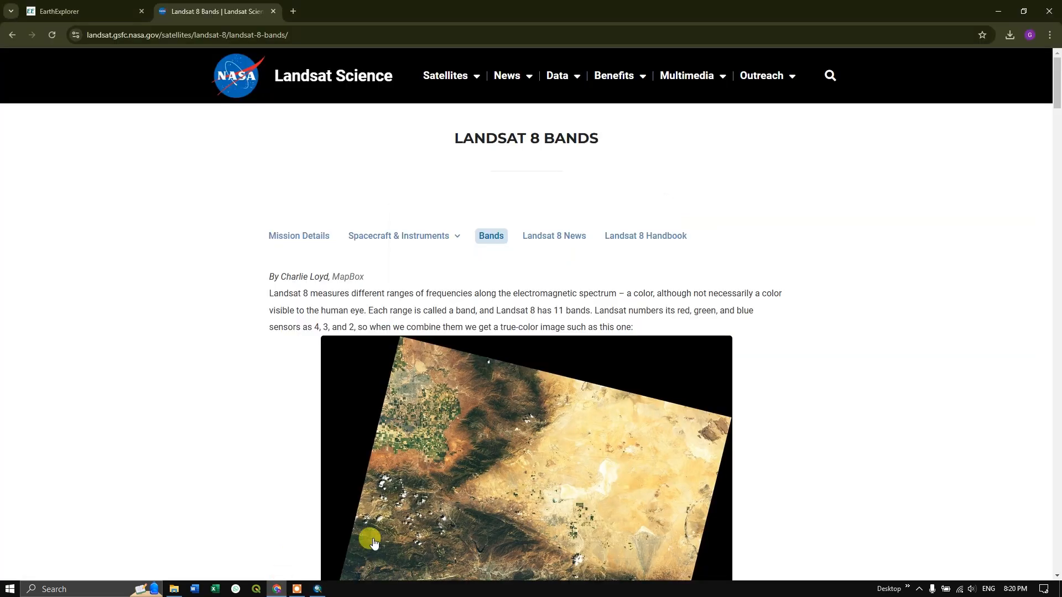
pyautogui.scroll(-3, 534, 445)
pyautogui.scroll(3, 534, 446)
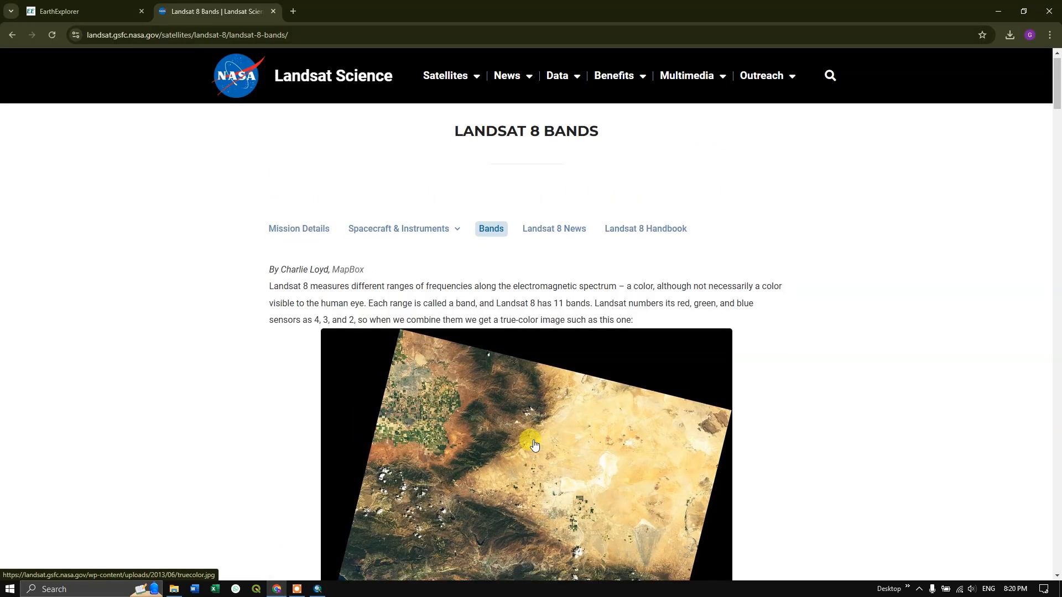
pyautogui.scroll(-7, 533, 445)
pyautogui.scroll(-3, 534, 445)
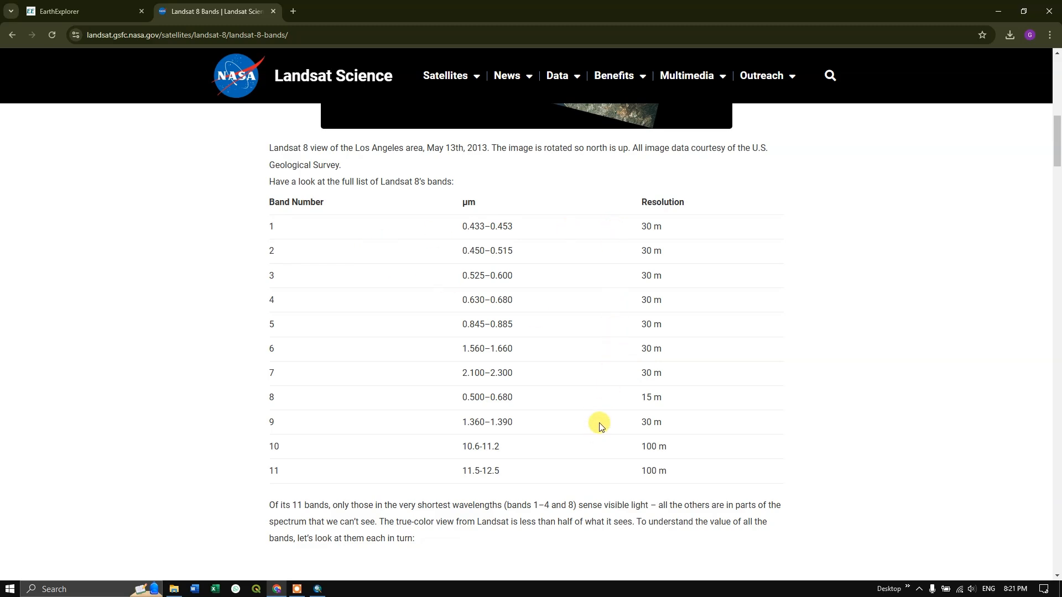
# Switch back to ArcMap and add the scene's B1 to B7 TIF files from the Downloads folder to the map.
pyautogui.click(325, 590)
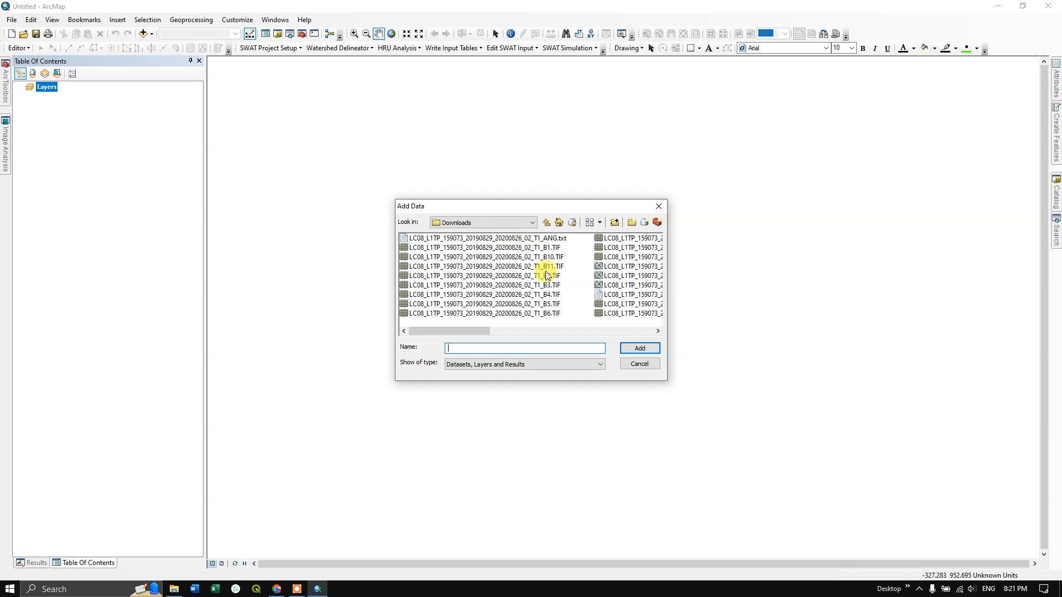
pyautogui.click(550, 248)
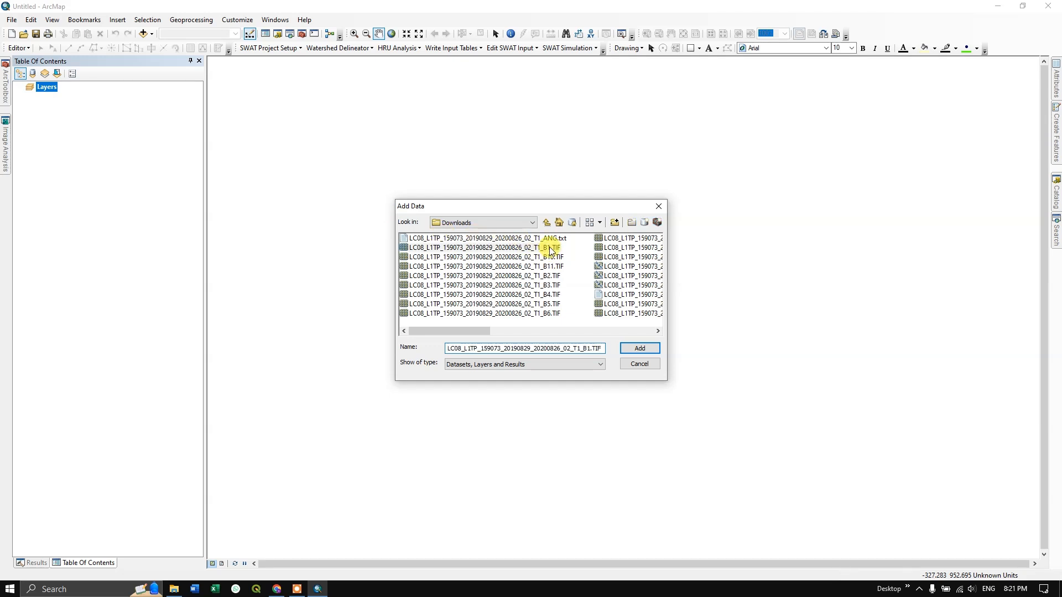
pyautogui.keyDown('ctrl'); pyautogui.click(550, 276); pyautogui.keyUp('ctrl')
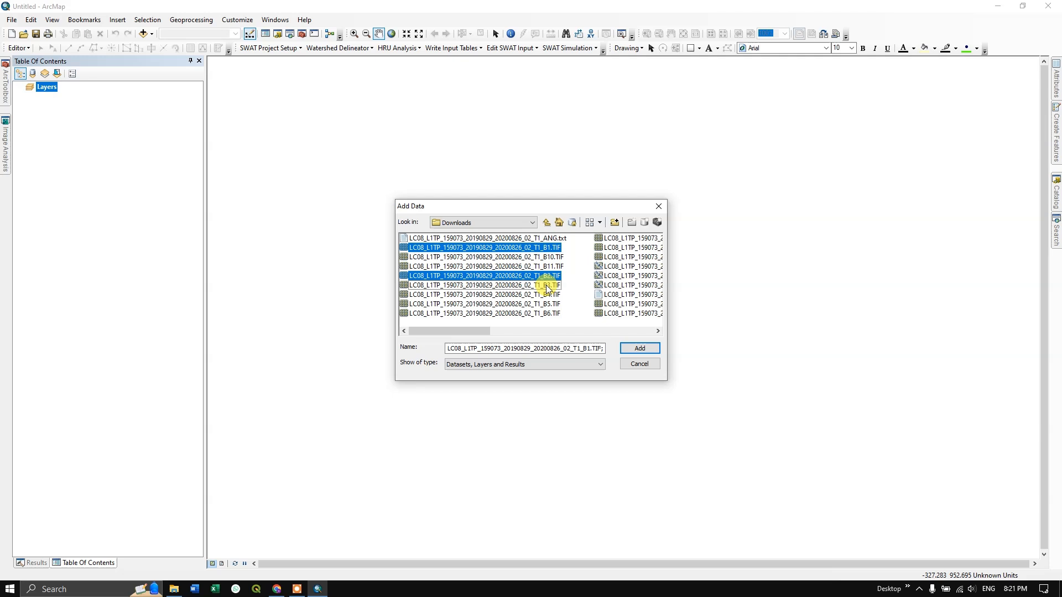
pyautogui.keyDown('ctrl'); pyautogui.click(547, 286); pyautogui.keyUp('ctrl')
pyautogui.keyDown('ctrl'); pyautogui.click(546, 294); pyautogui.keyUp('ctrl')
pyautogui.keyDown('ctrl'); pyautogui.click(544, 304); pyautogui.keyUp('ctrl')
pyautogui.keyDown('ctrl'); pyautogui.click(540, 313); pyautogui.keyUp('ctrl')
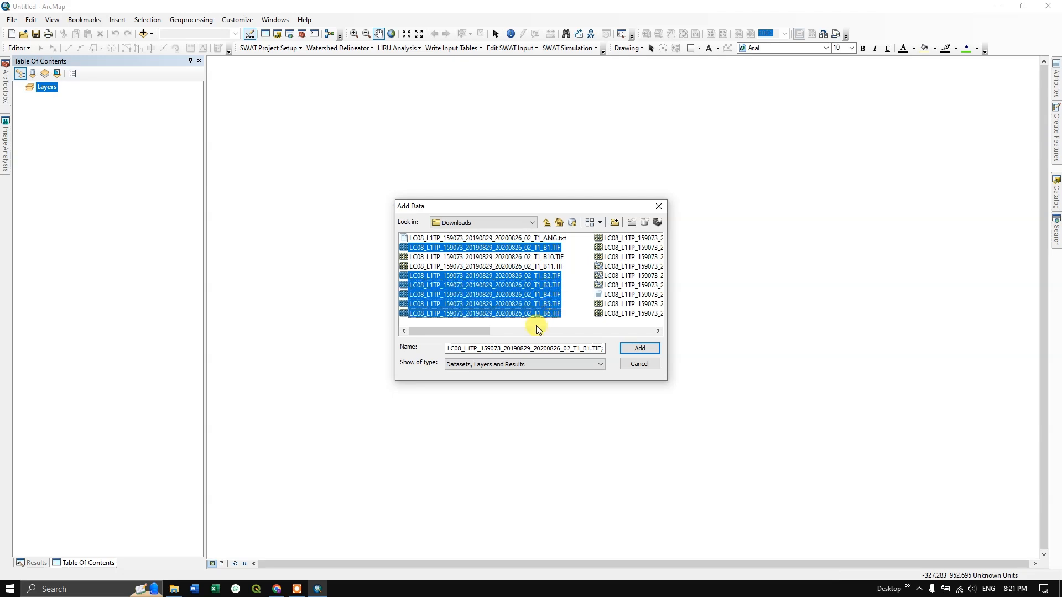
pyautogui.moveTo(423, 330); pyautogui.dragTo(504, 331)
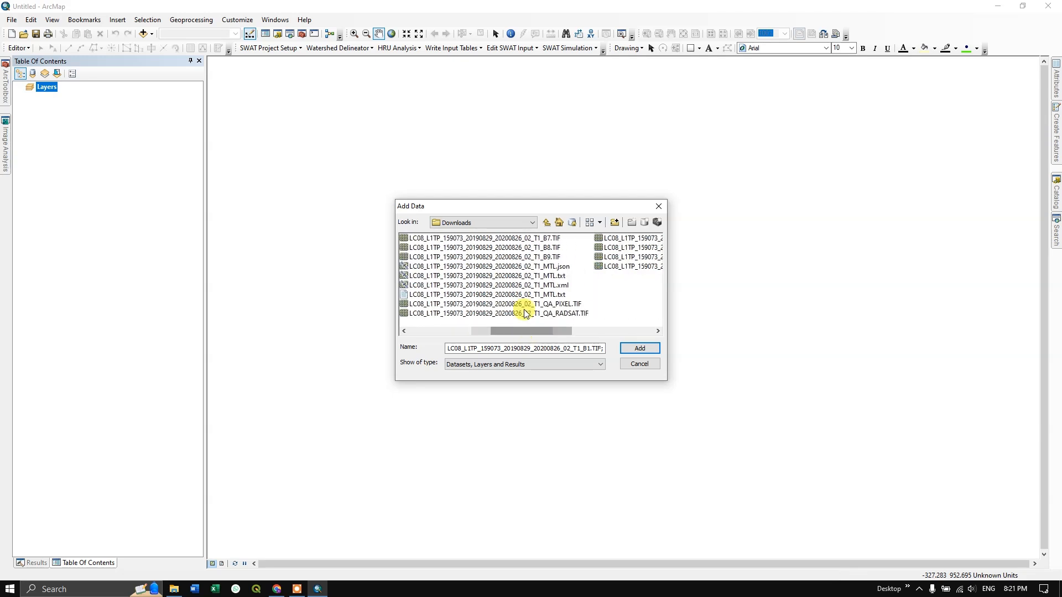
pyautogui.keyDown('ctrl'); pyautogui.click(539, 238); pyautogui.keyUp('ctrl')
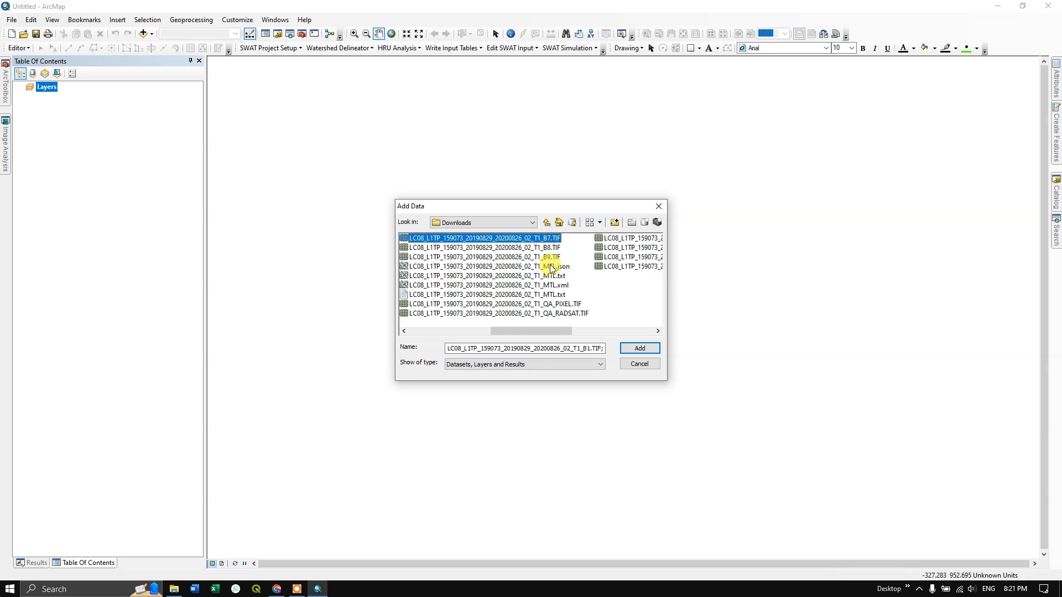
pyautogui.click(635, 351)
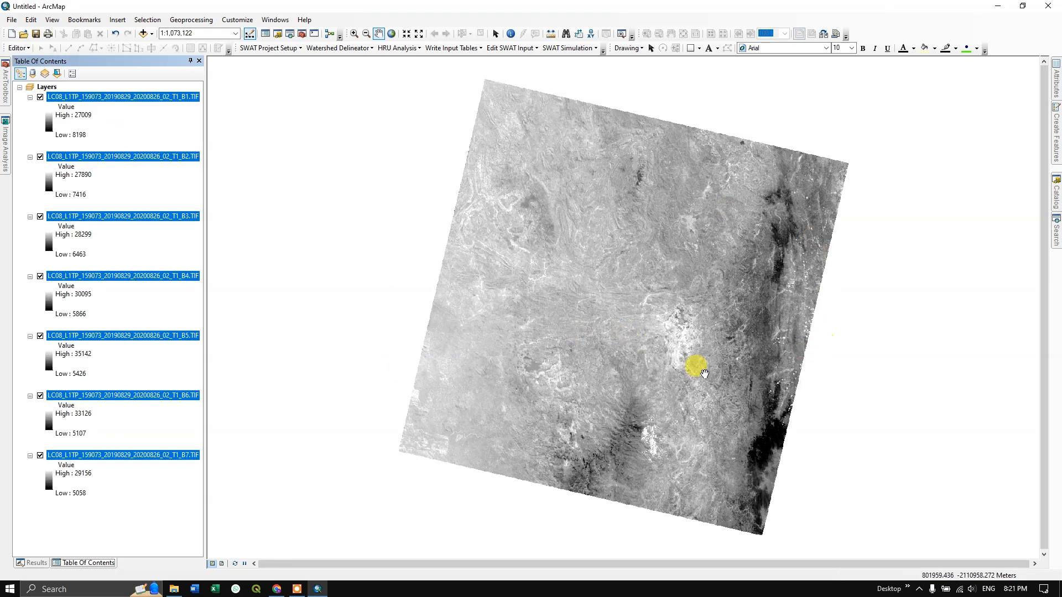
# Use Image Analysis to composite all seven band rasters, B1 through B7, into a single multiband layer.
pyautogui.click(3, 155)
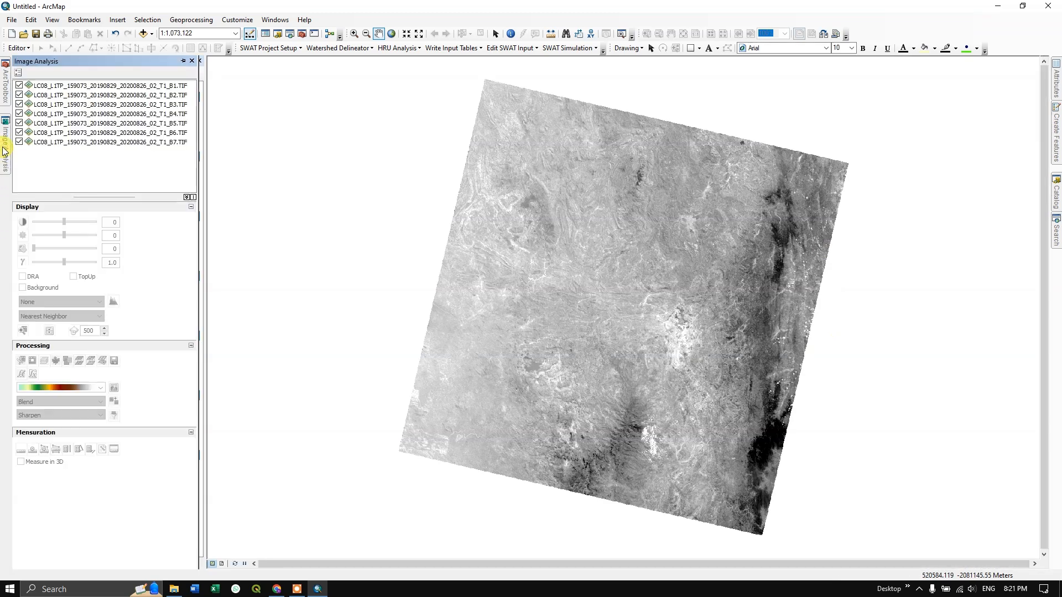
pyautogui.click(97, 87)
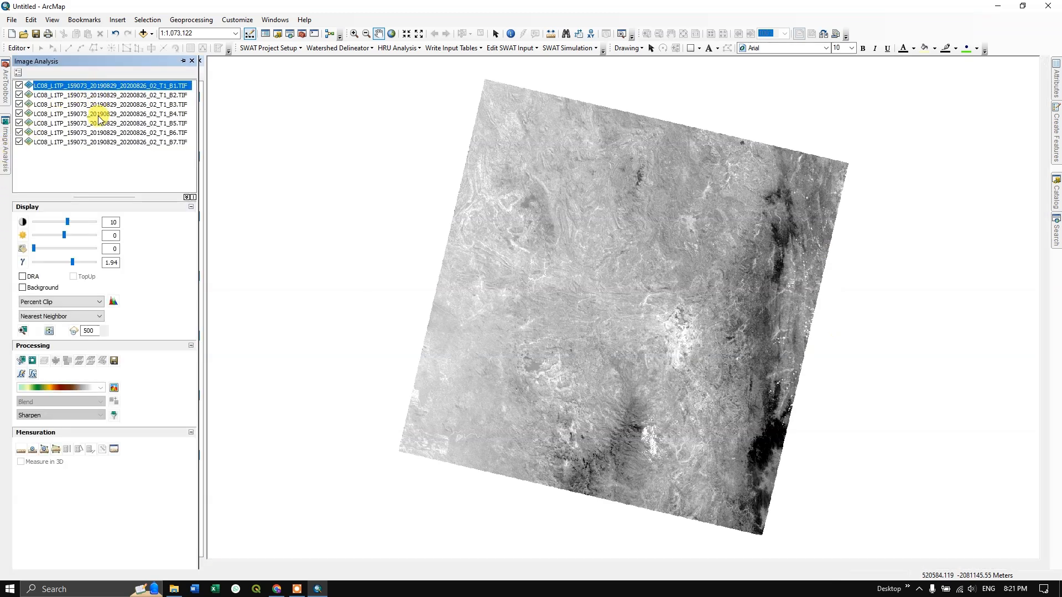
pyautogui.keyDown('shift'); pyautogui.click(116, 142); pyautogui.keyUp('shift')
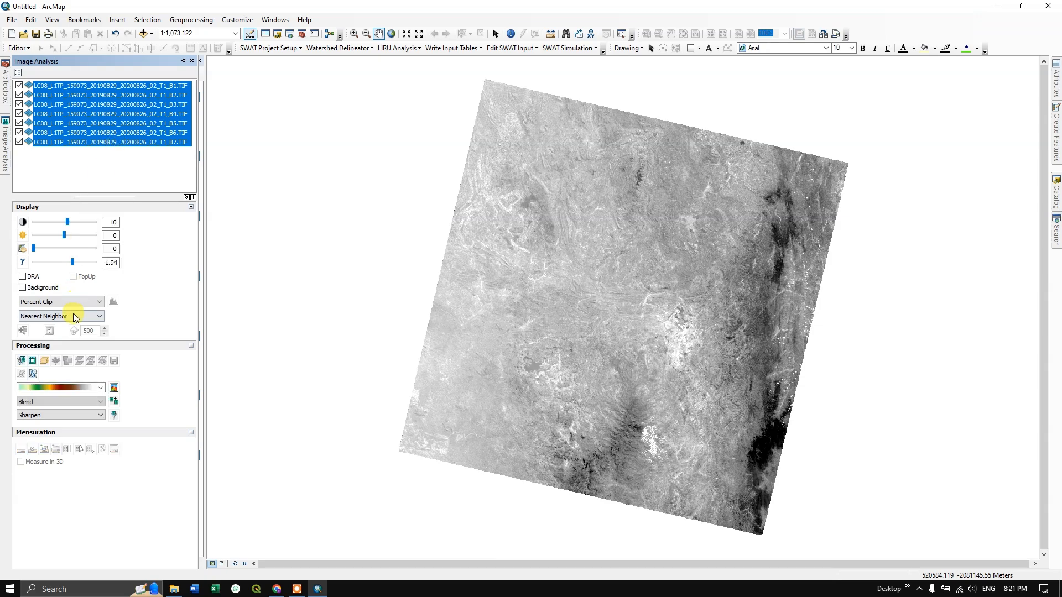
pyautogui.click(44, 362)
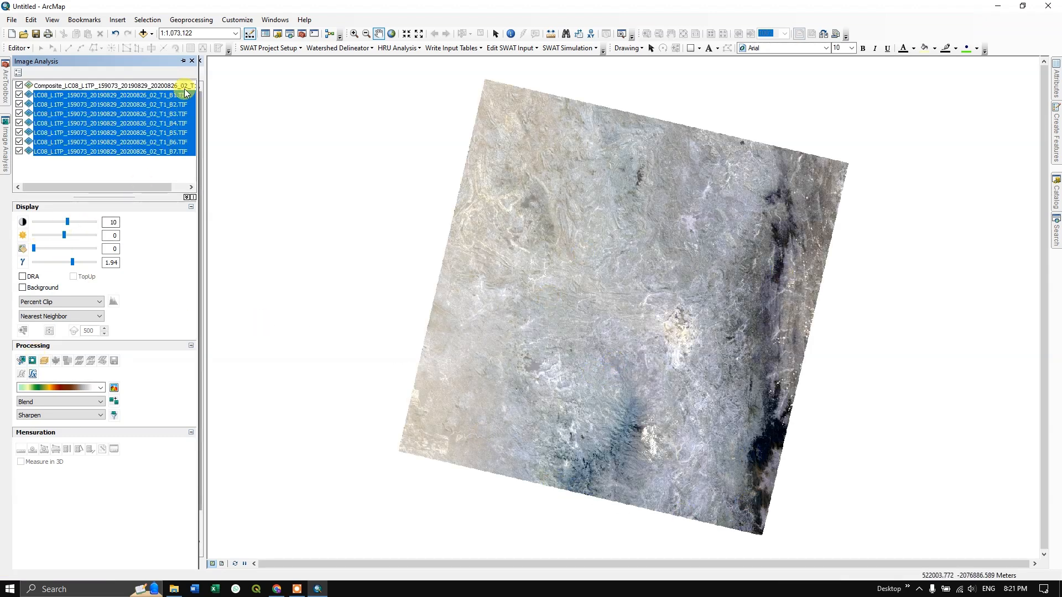
# Keep Image Analysis docked open and display the composite layer with Band_5 as red, Band_4 as green and Band_3 as blue.
pyautogui.click(184, 61)
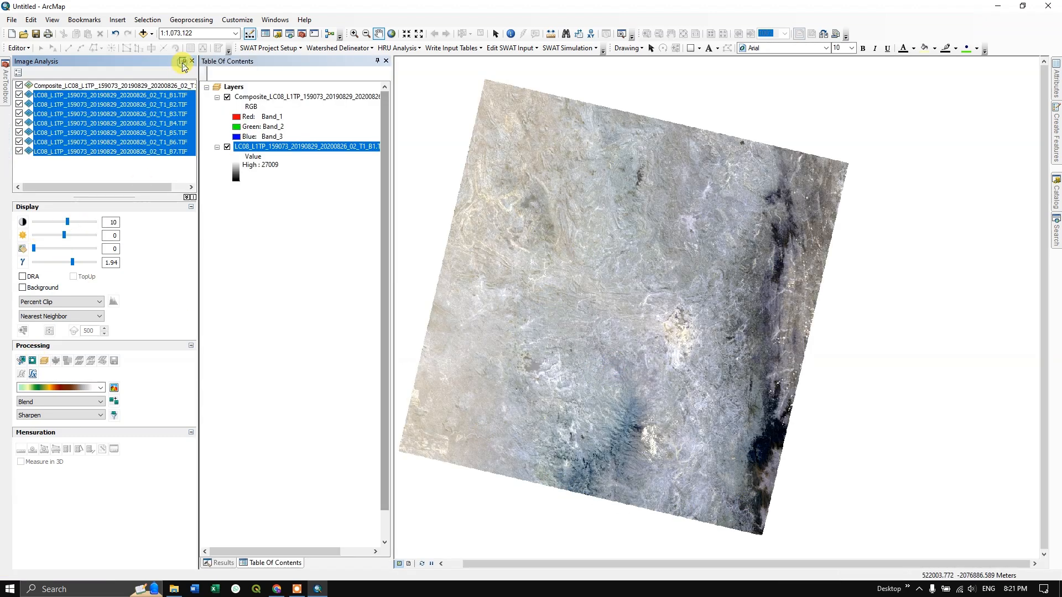
pyautogui.click(237, 120)
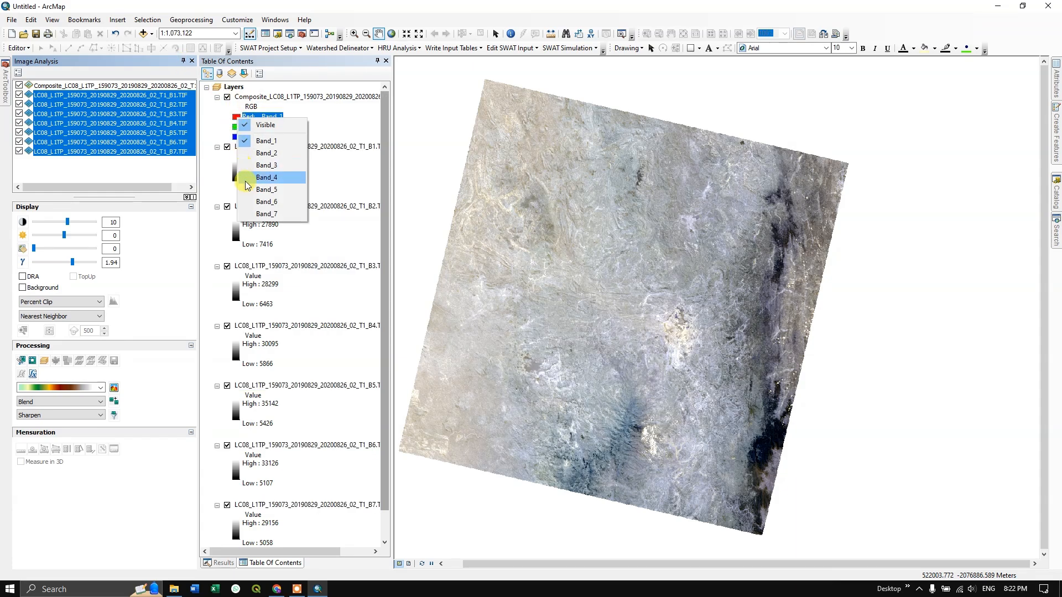
pyautogui.click(248, 189)
pyautogui.click(260, 126)
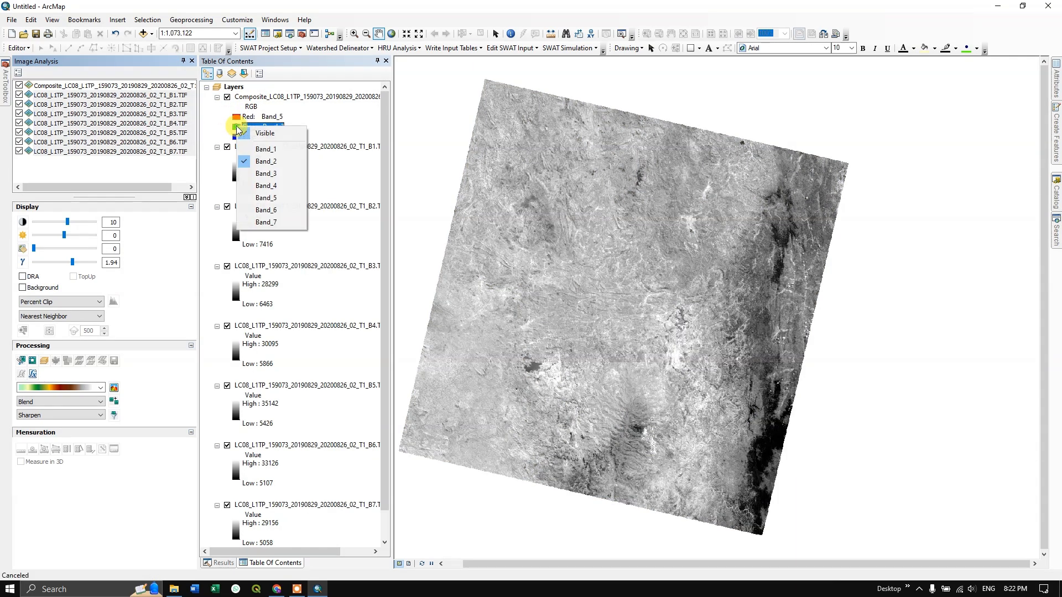
pyautogui.click(252, 185)
pyautogui.click(237, 137)
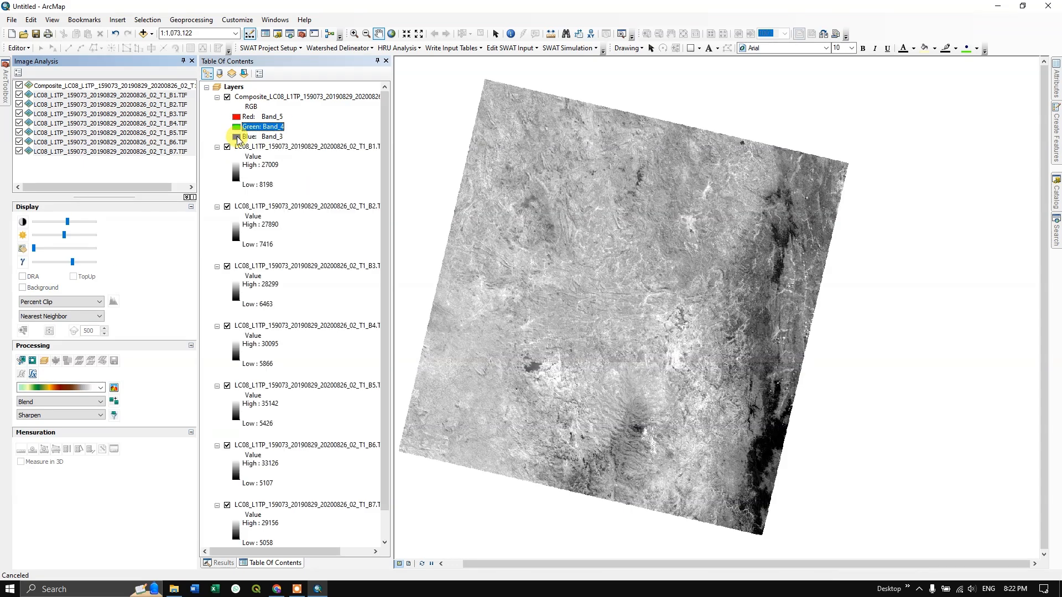
pyautogui.click(260, 184)
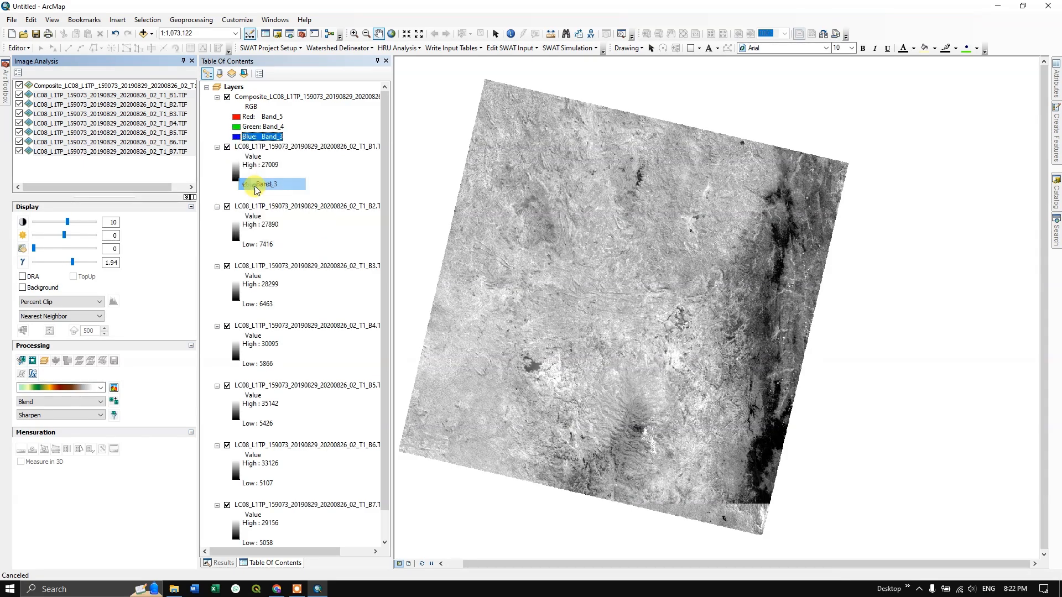